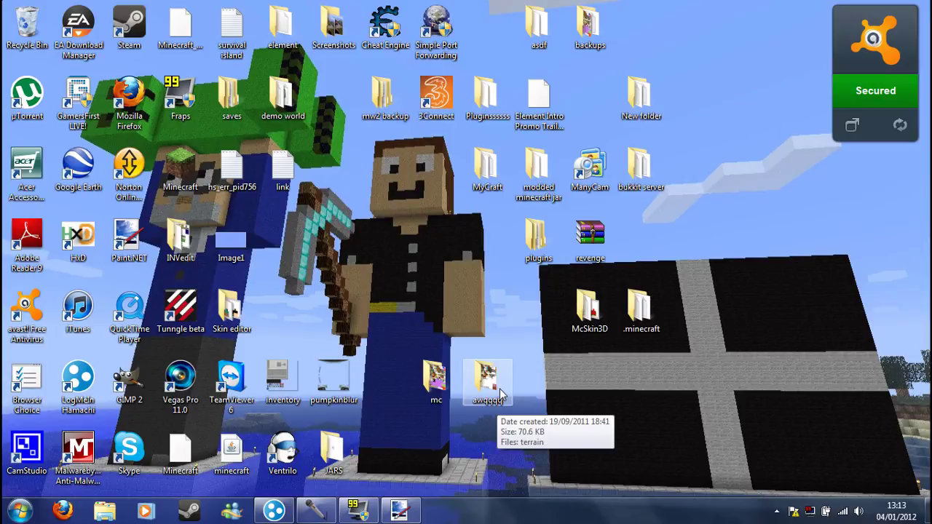
- Preview terrain.png from the awqqqq folder in Windows Photo Viewer, zooming in, then close it
double_click(500, 390)
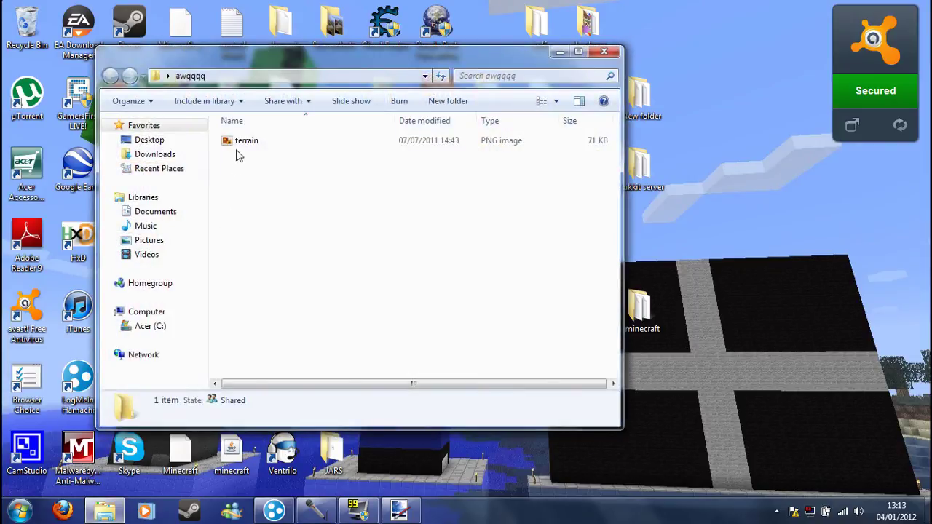
double_click(244, 141)
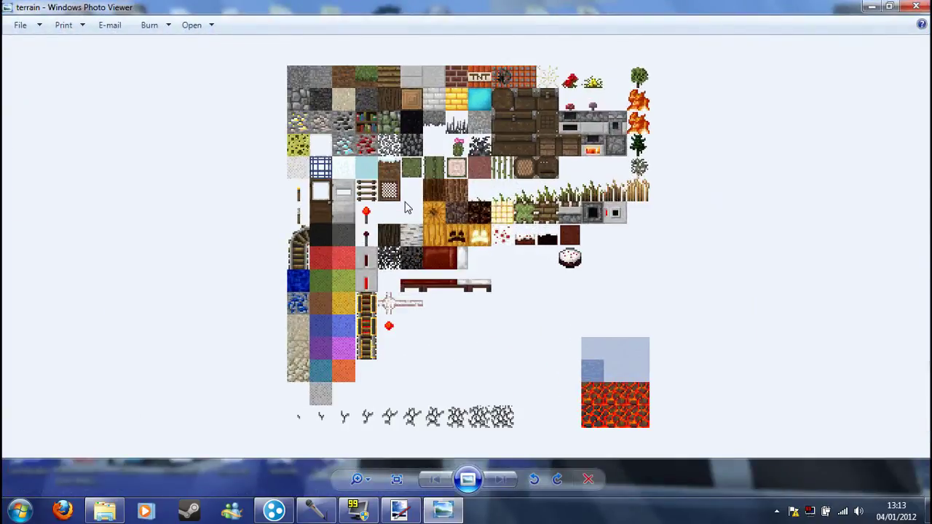
scroll(406, 207, "up", 1)
scroll(405, 206, "down", 2)
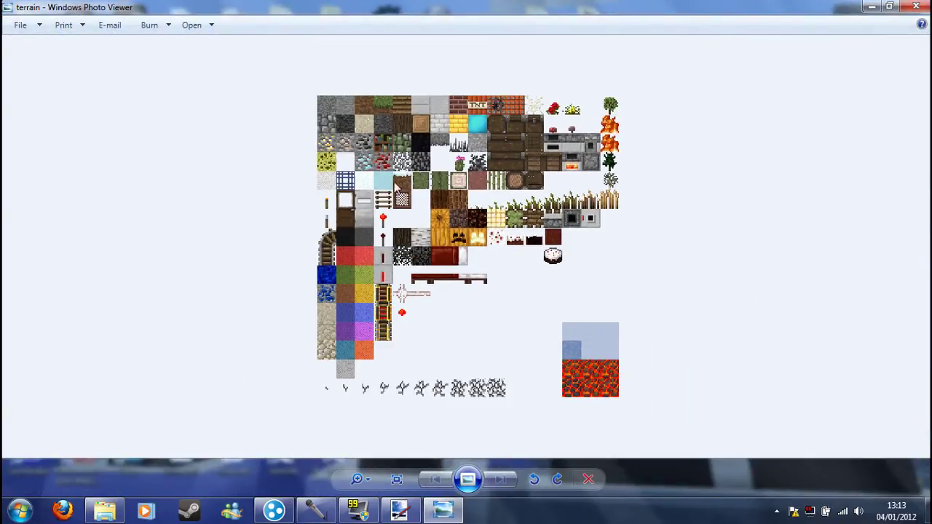
scroll(394, 182, "up", 1)
left_click(925, 8)
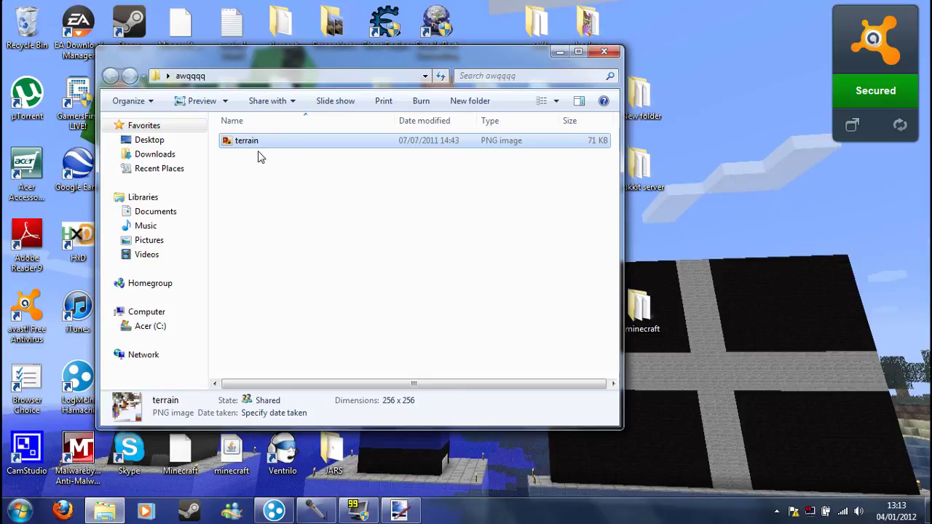
- Search for %appdata% from the Start menu, retrying after a failed first search, to reach Roaming
left_click(20, 510)
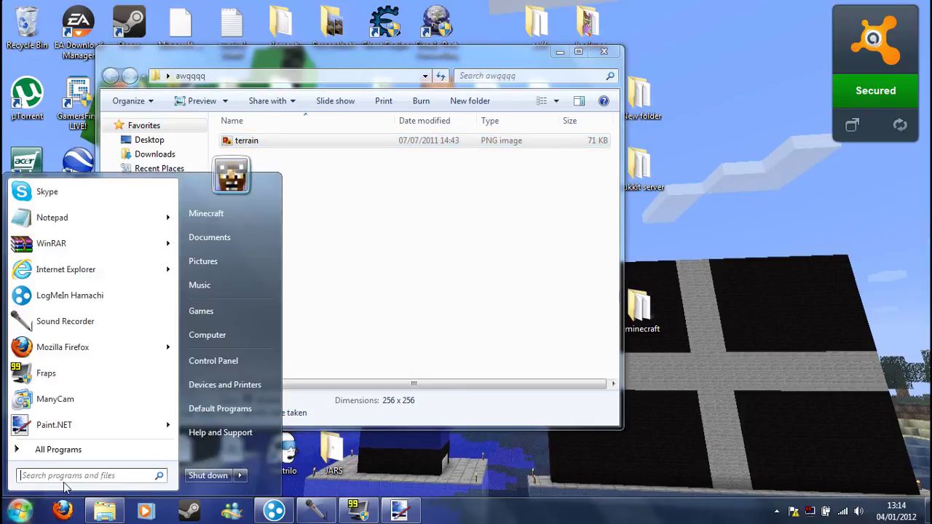
type("&appdata%")
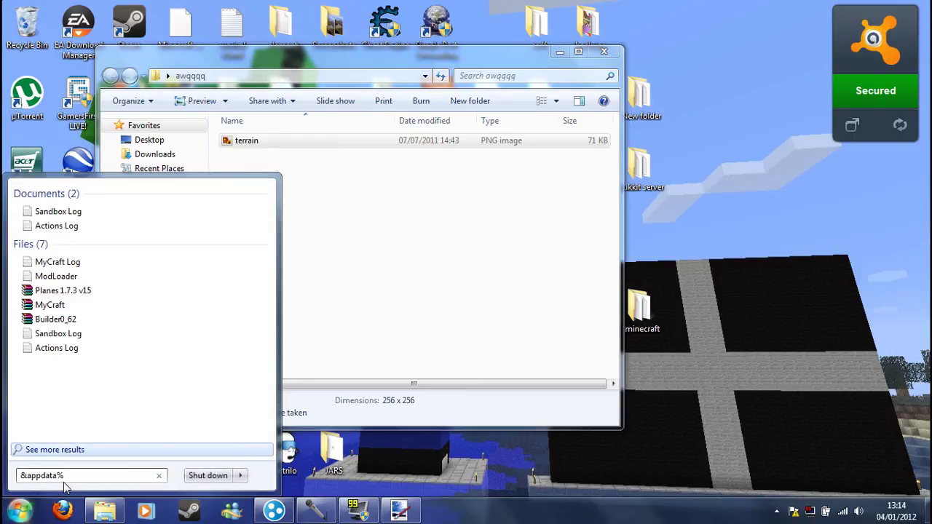
key("Return")
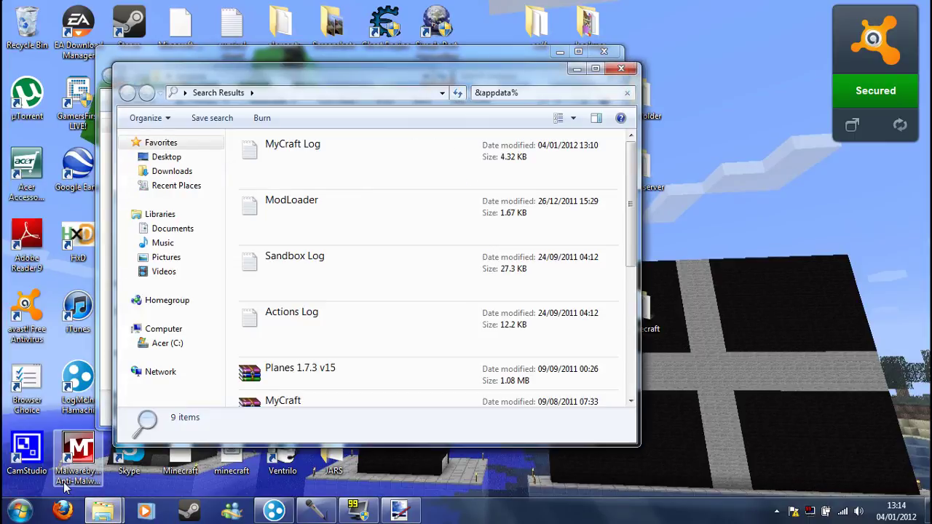
left_click(628, 71)
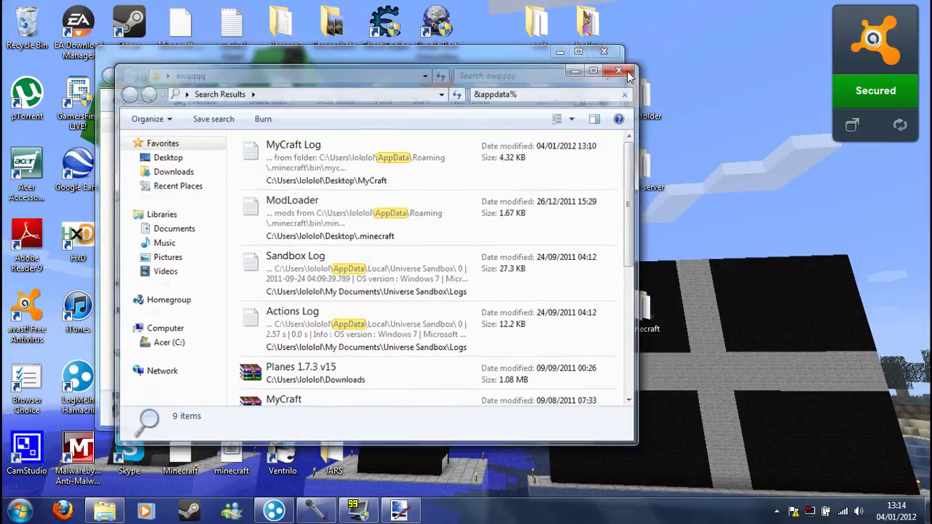
left_click(20, 511)
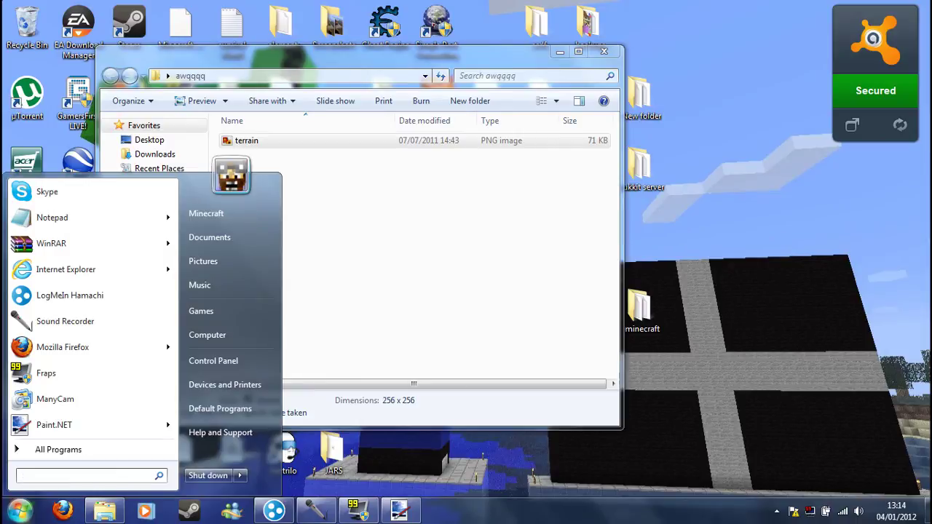
type("%")
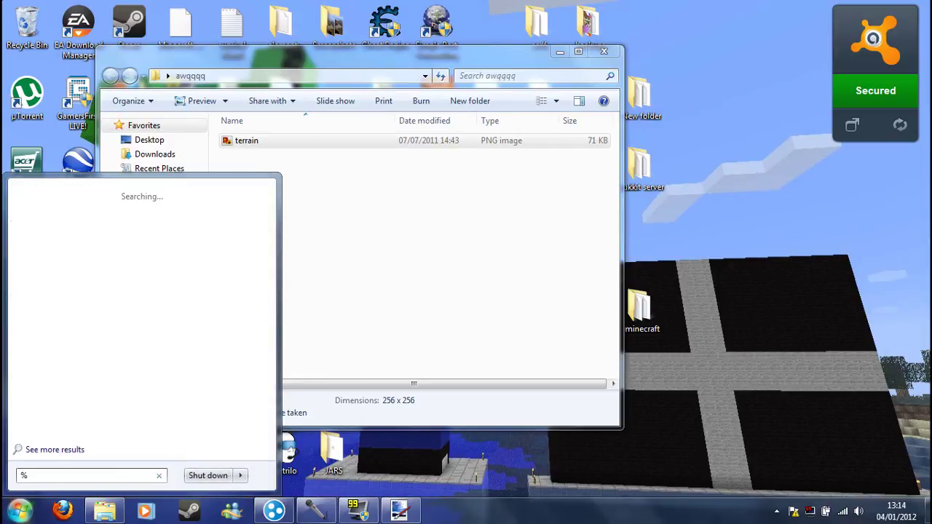
type("apdata")
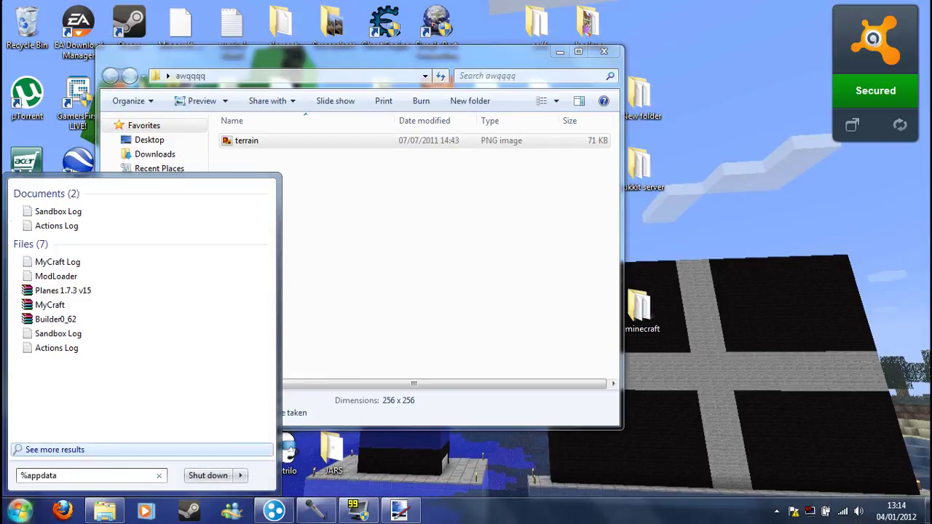
type("%")
key("Return")
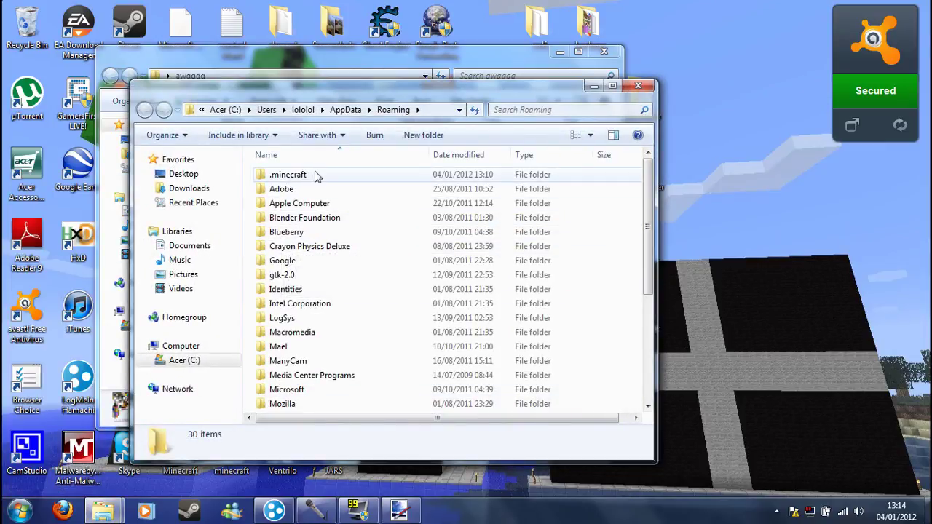
- Go into .minecraft\bin and open minecraft.jar with WinRAR archiver
double_click(332, 178)
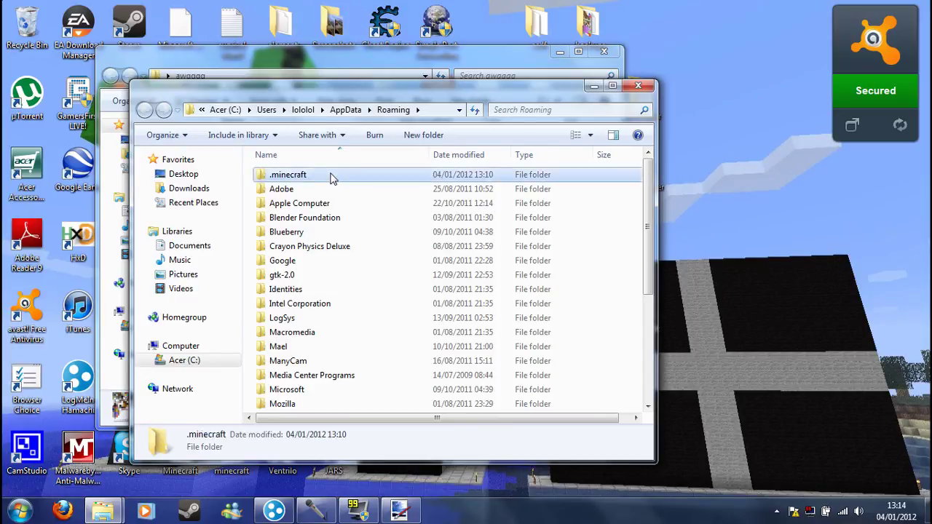
double_click(273, 176)
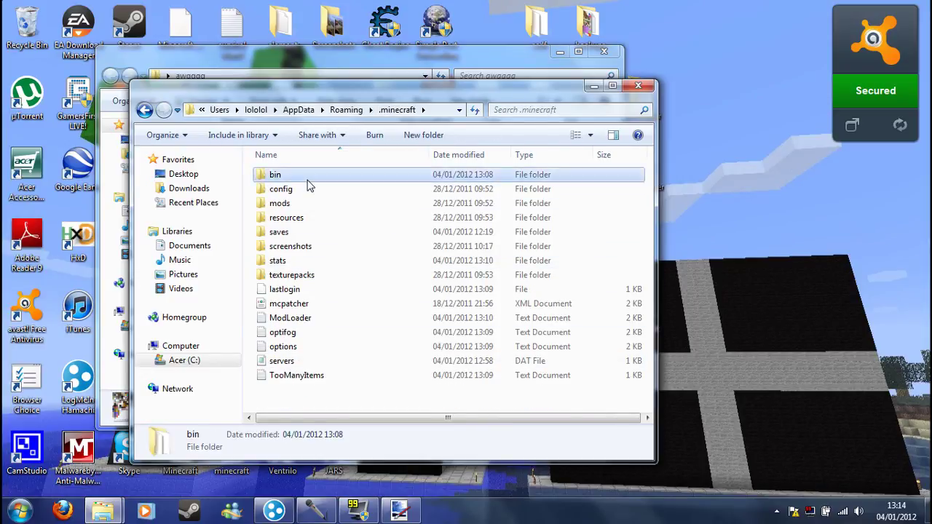
left_click(299, 262)
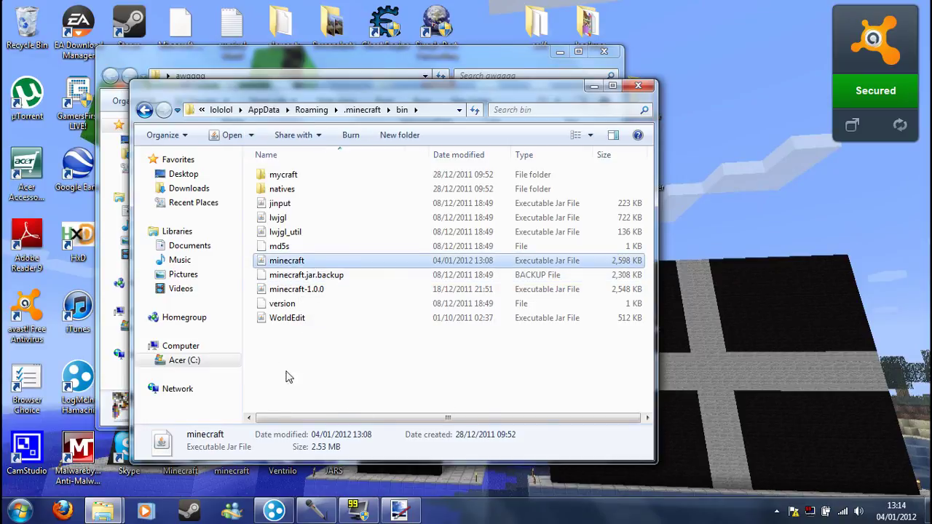
right_click(311, 265)
mouse_move(411, 255)
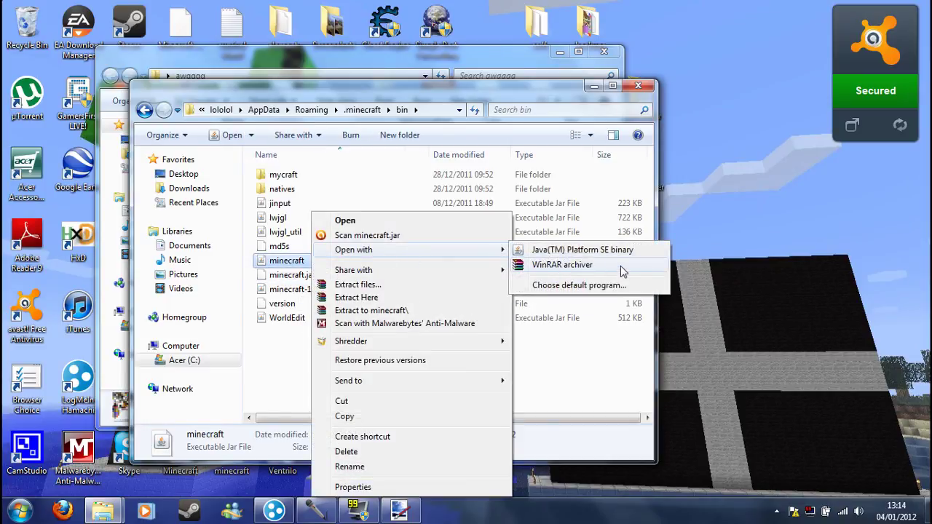
left_click(562, 265)
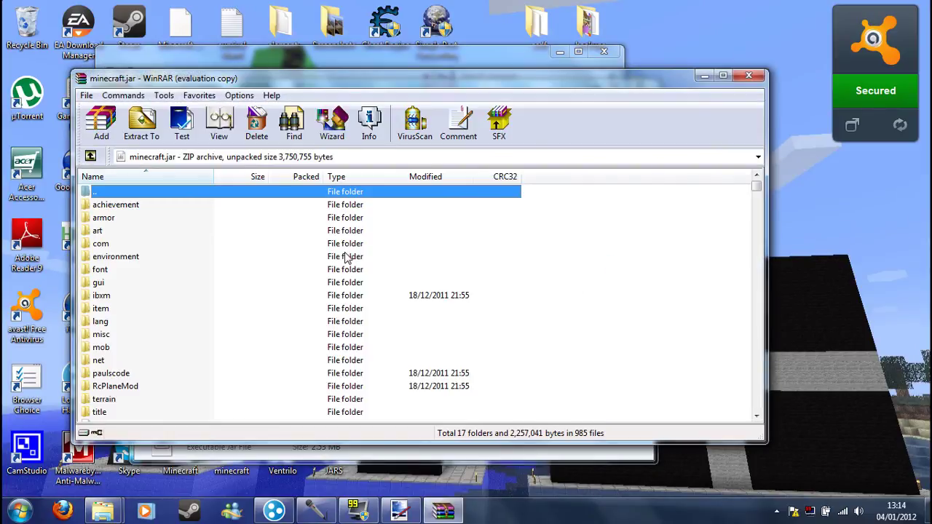
- Dismiss the WinRAR licence reminder and jump to terrain.png in the minecraft.jar file list
left_click(489, 265)
left_click(101, 308)
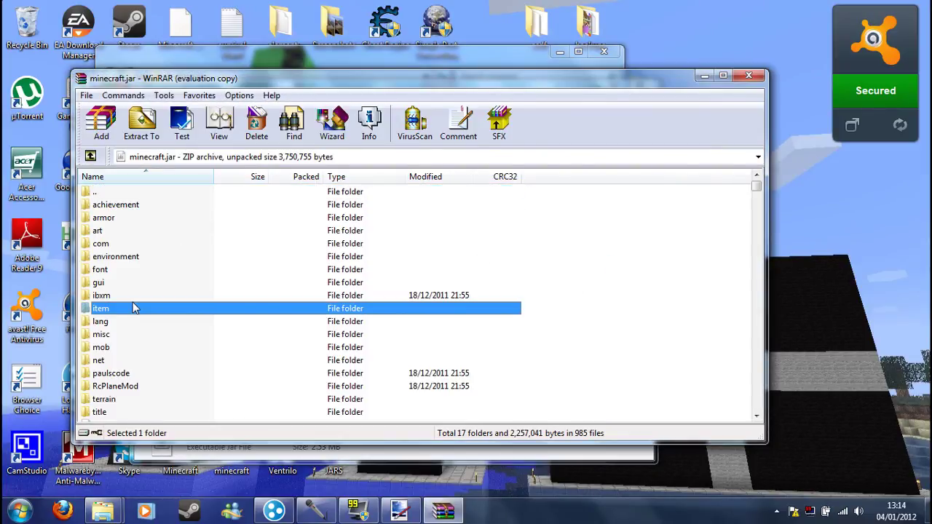
key("t")
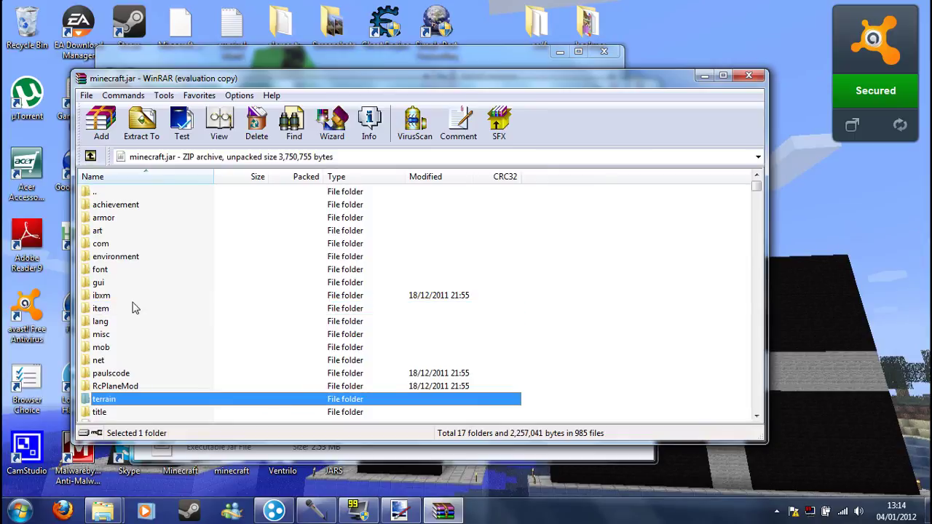
type(".")
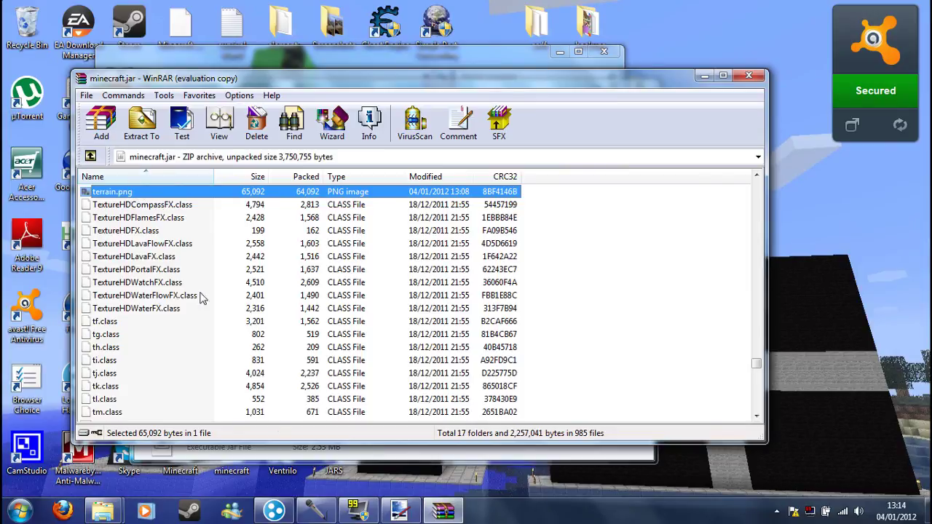
- Minimize WinRAR, open the desktop mc folder, and replace the existing terrain file there
left_click(704, 75)
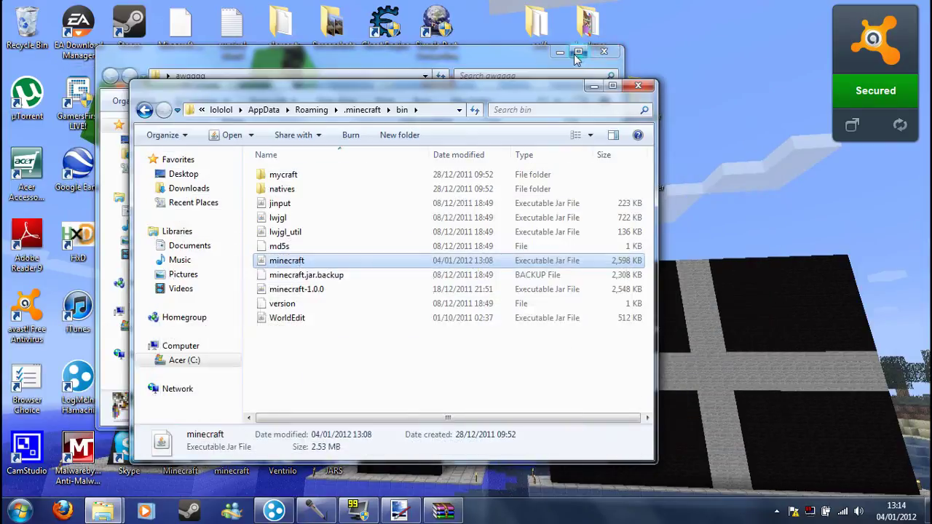
left_click(928, 511)
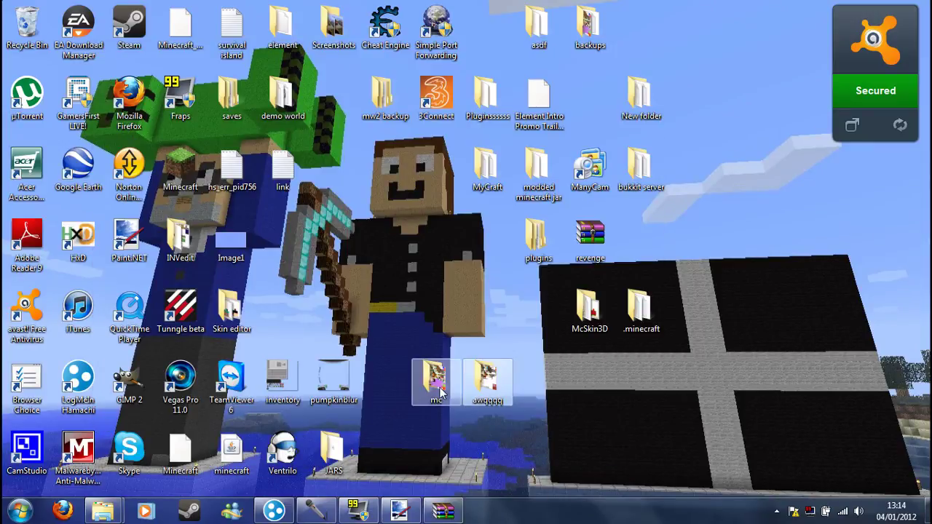
double_click(439, 392)
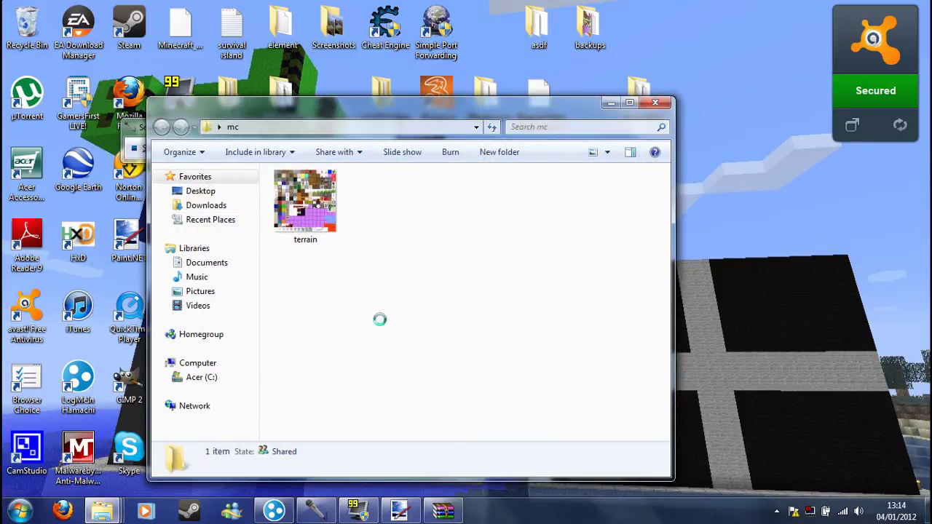
left_click(414, 201)
mouse_move(401, 514)
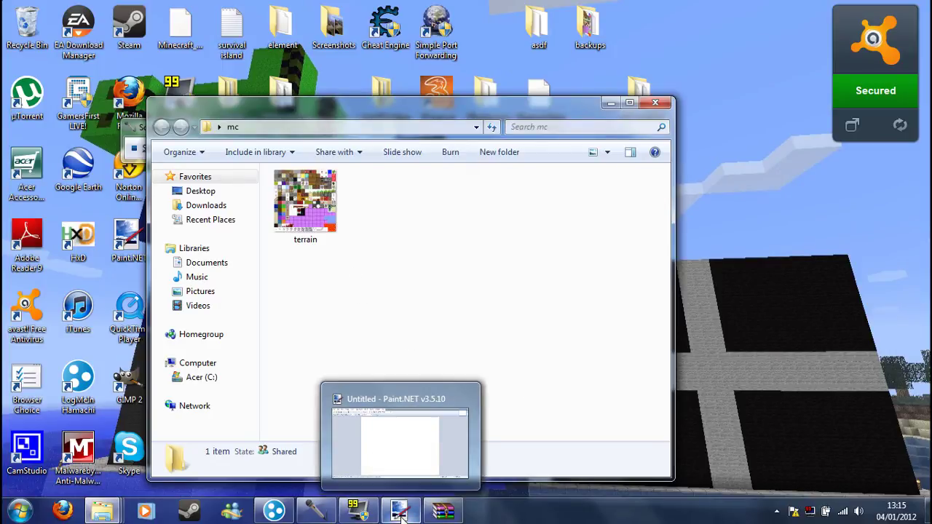
left_click(401, 515)
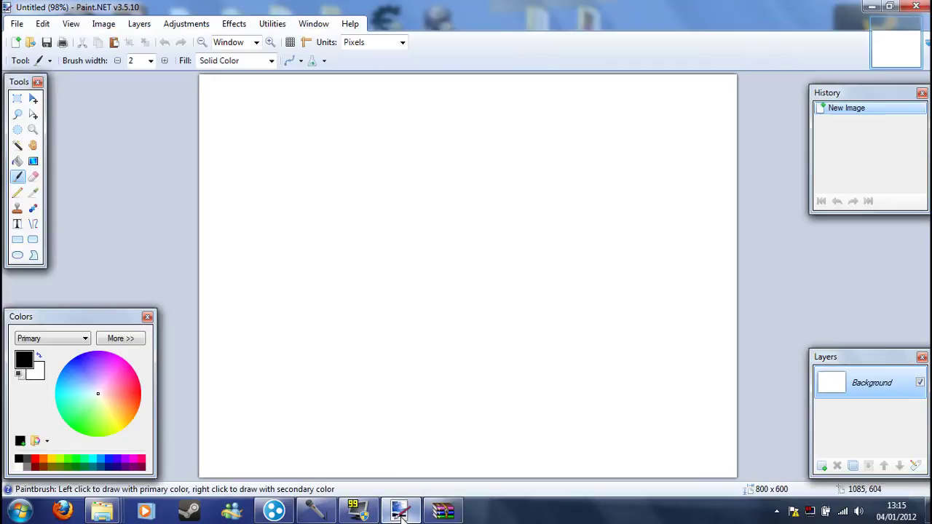
- Open terrain.png from the mc folder and terrain.png from the awqqqq folder in Paint.NET
left_click(31, 43)
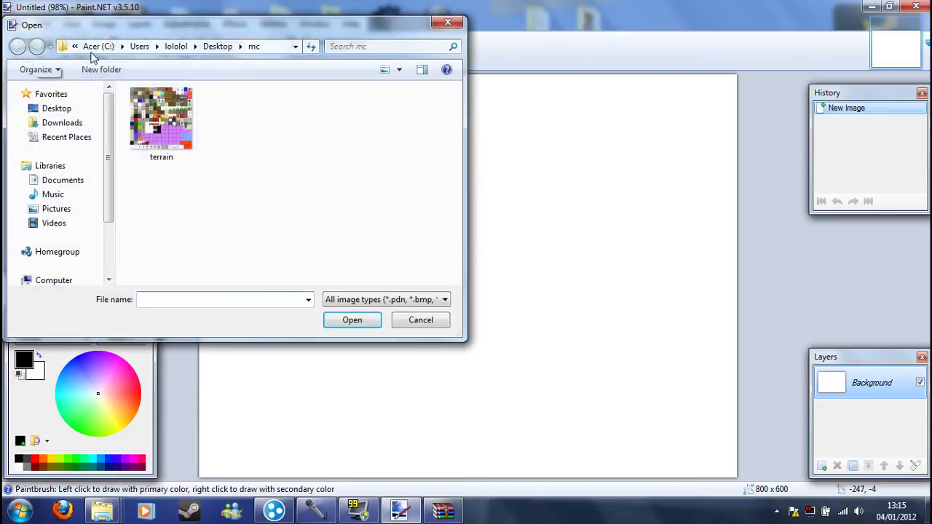
double_click(162, 126)
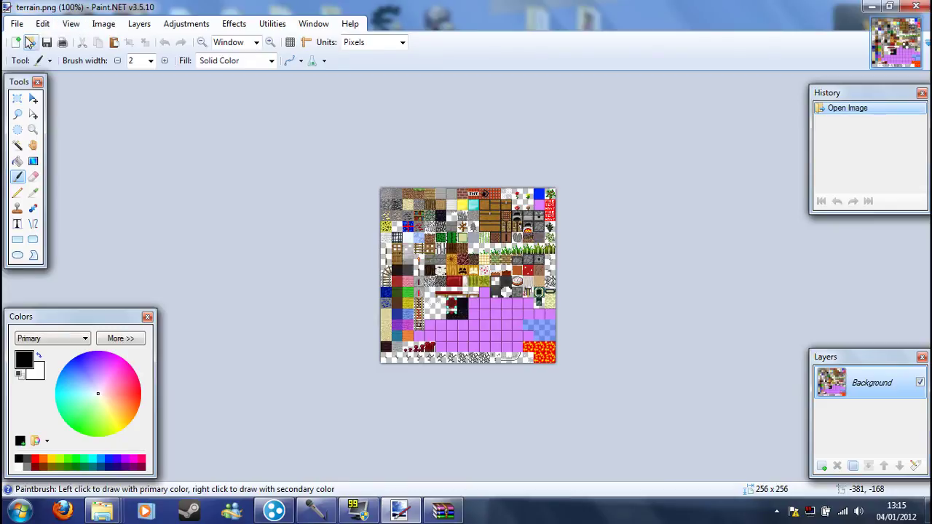
left_click(28, 43)
left_click(219, 46)
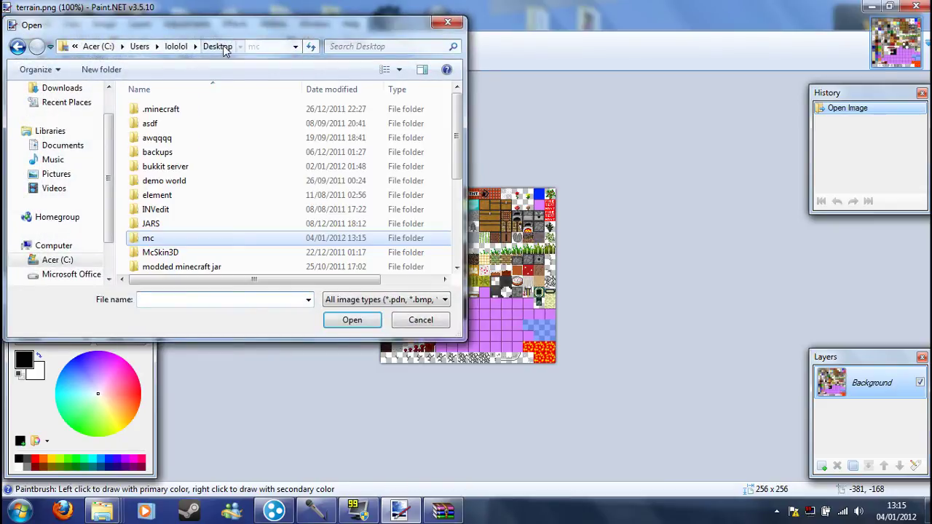
double_click(159, 138)
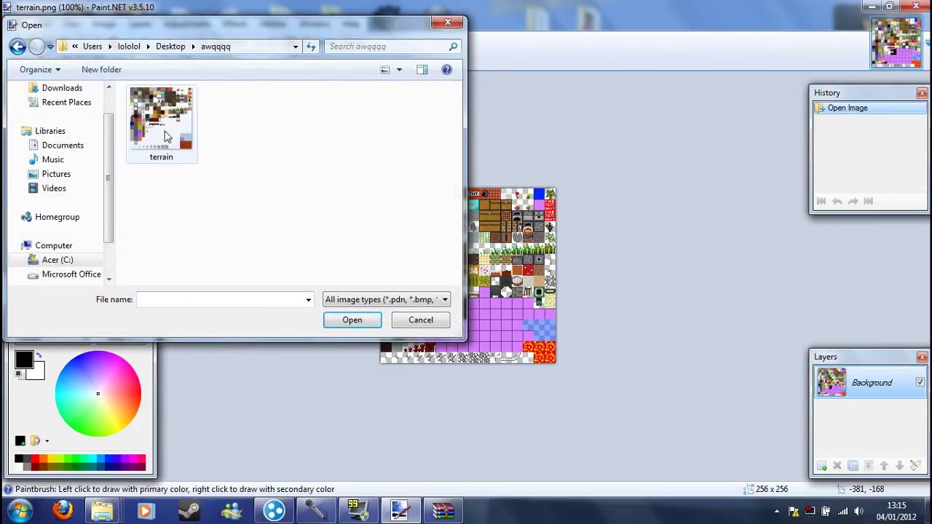
double_click(166, 137)
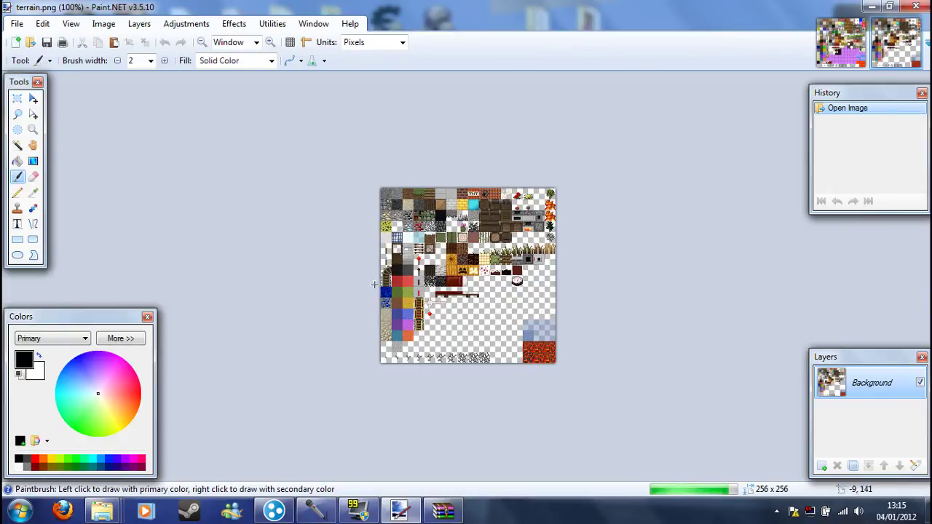
scroll(450, 284, "up", 3)
scroll(453, 264, "up", 1)
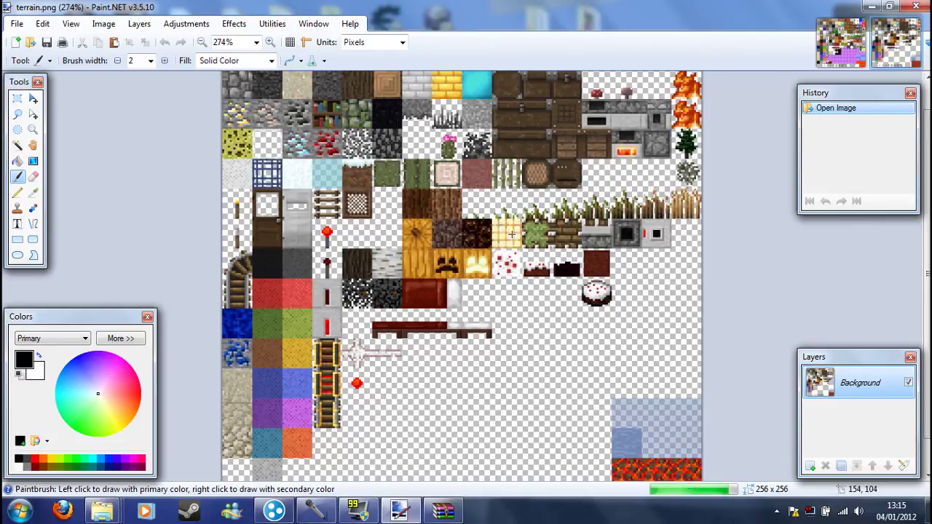
scroll(511, 235, "up", 3)
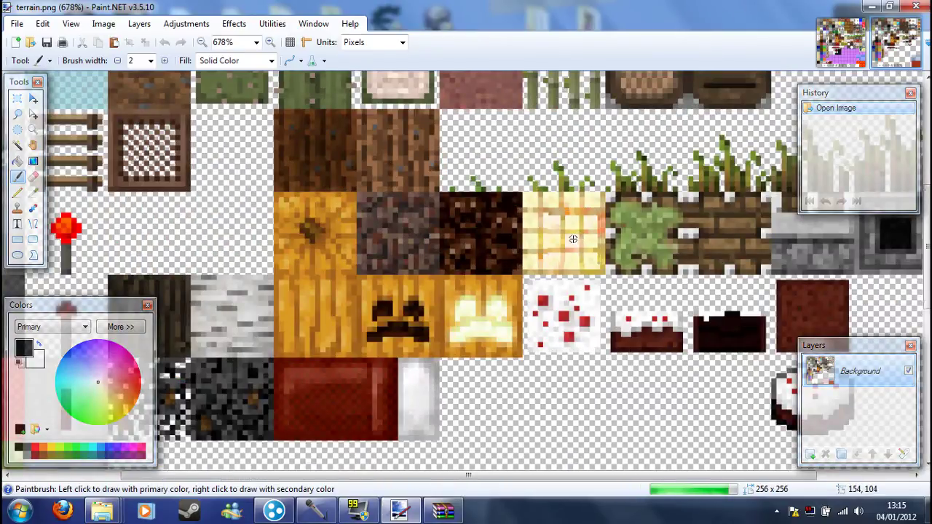
scroll(555, 223, "down", 5)
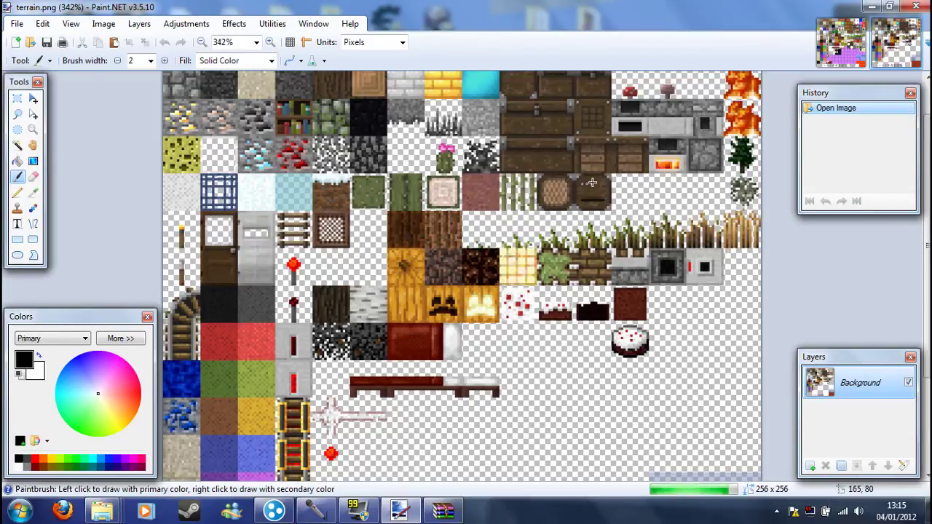
scroll(428, 286, "down", 4)
scroll(511, 214, "up", 2)
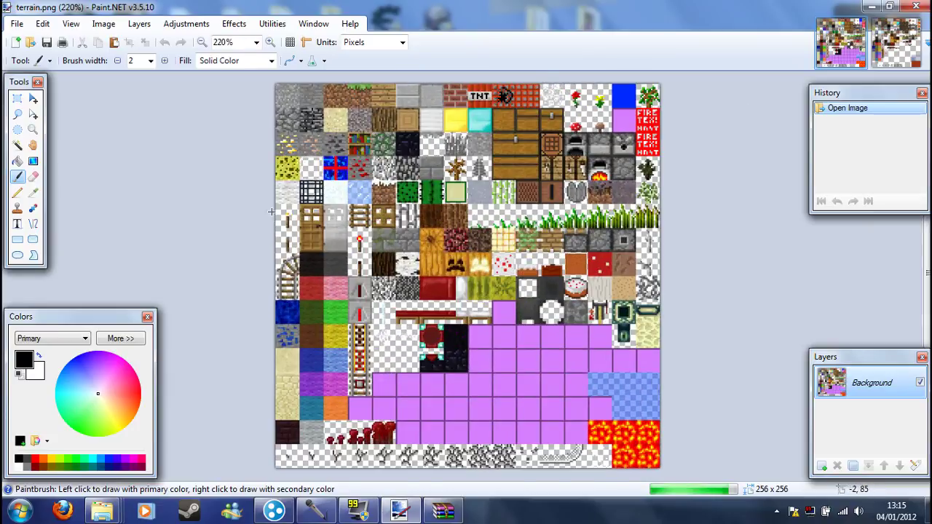
scroll(270, 211, "up", 1)
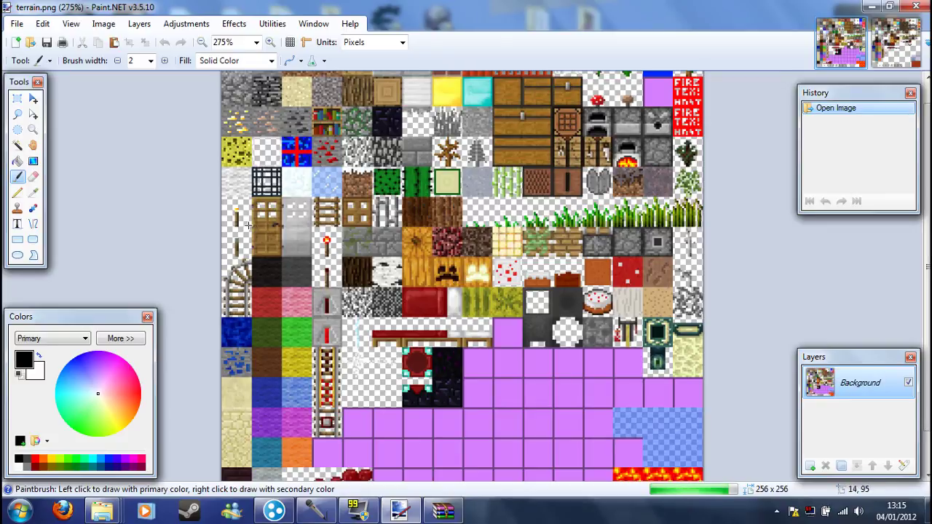
scroll(247, 225, "up", 1)
scroll(248, 226, "down", 2)
scroll(248, 226, "up", 1)
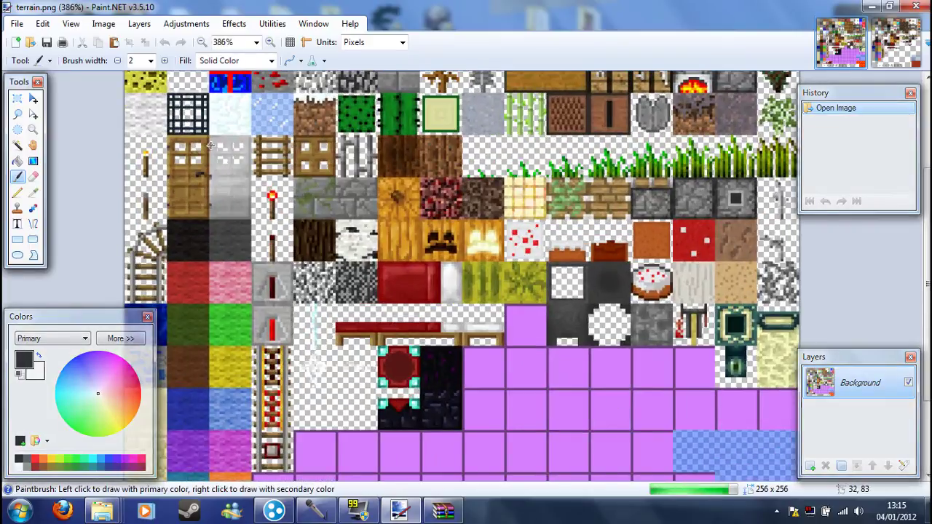
scroll(211, 146, "up", 1)
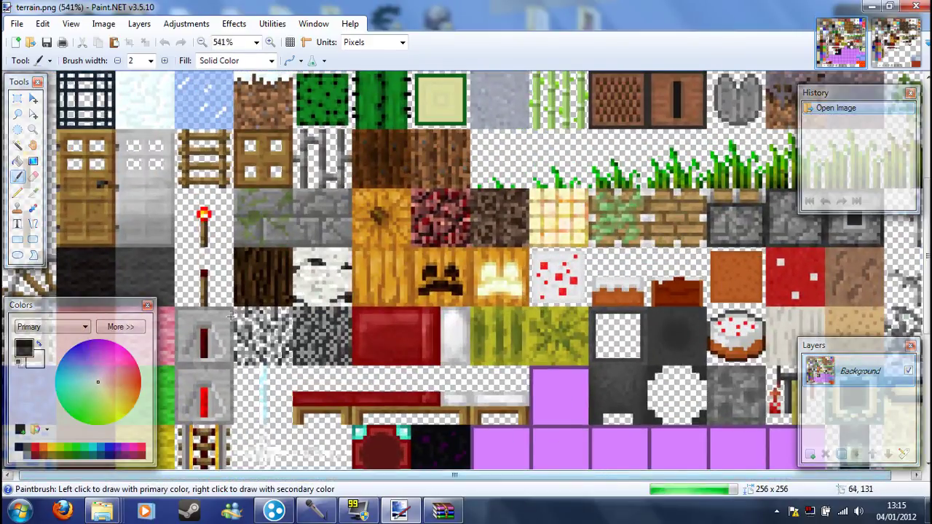
scroll(262, 466, "left", 1)
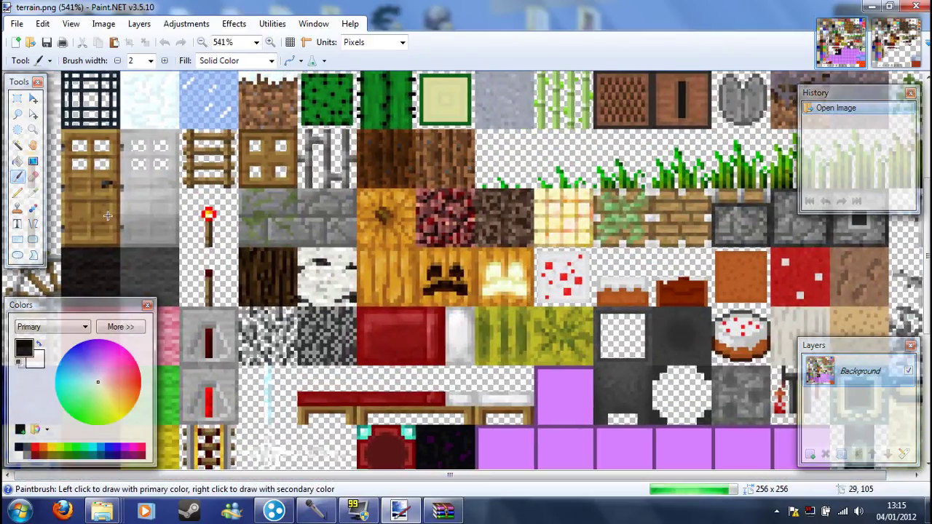
scroll(165, 252, "down", 2)
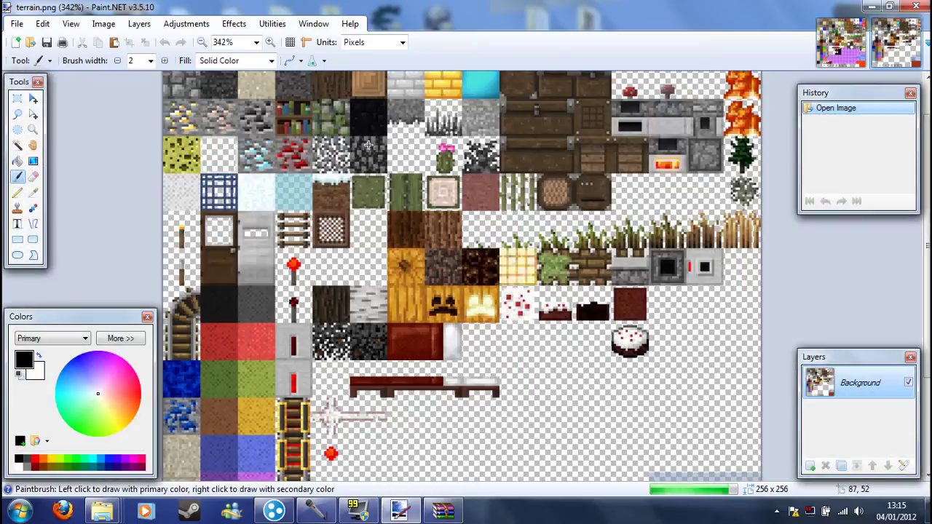
scroll(164, 252, "up", 1)
scroll(182, 255, "down", 2)
scroll(364, 211, "up", 3)
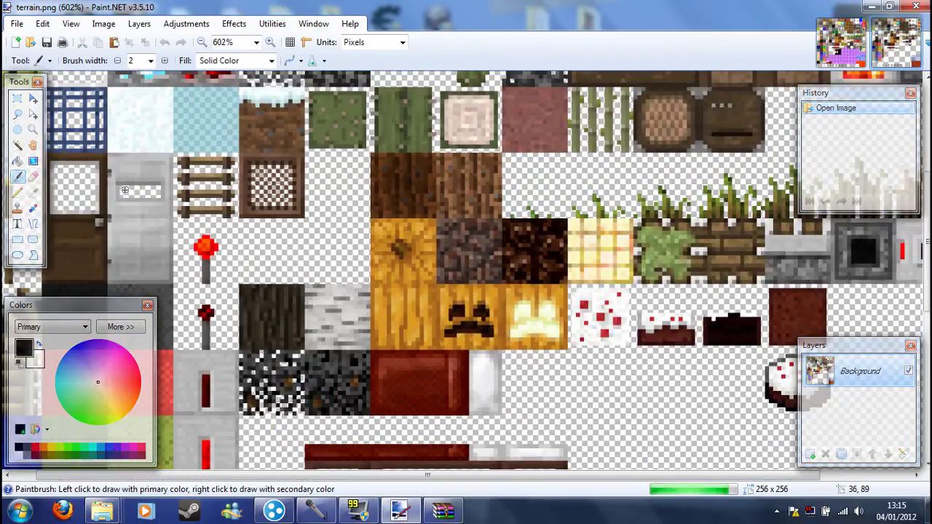
scroll(468, 468, "left", 3)
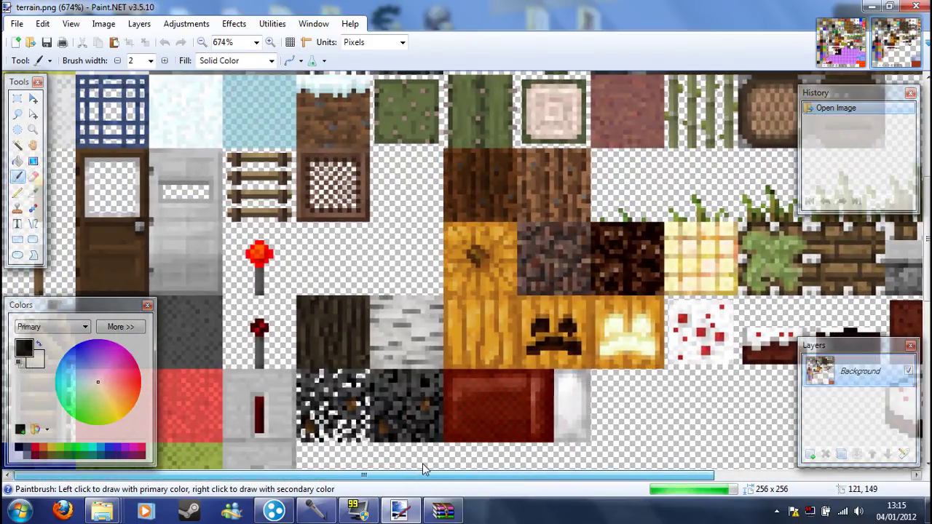
scroll(442, 381, "down", 3)
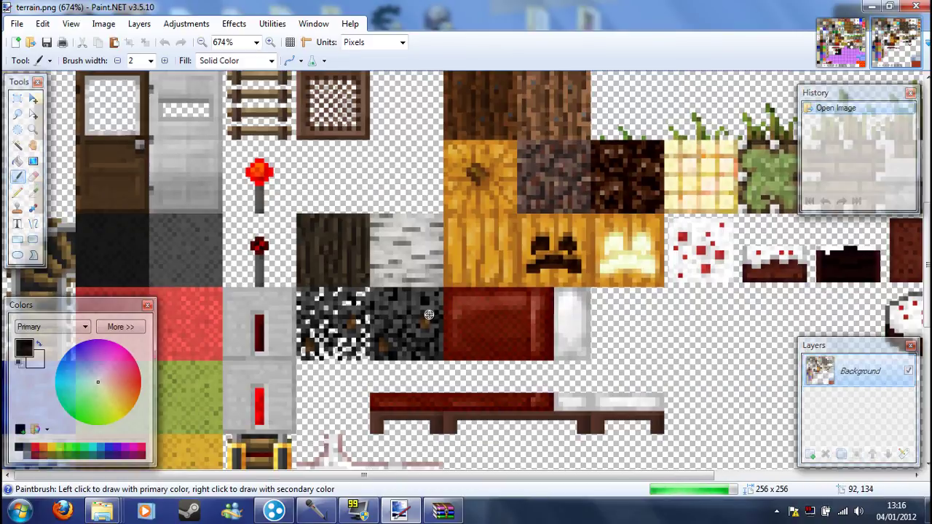
scroll(430, 314, "down", 1)
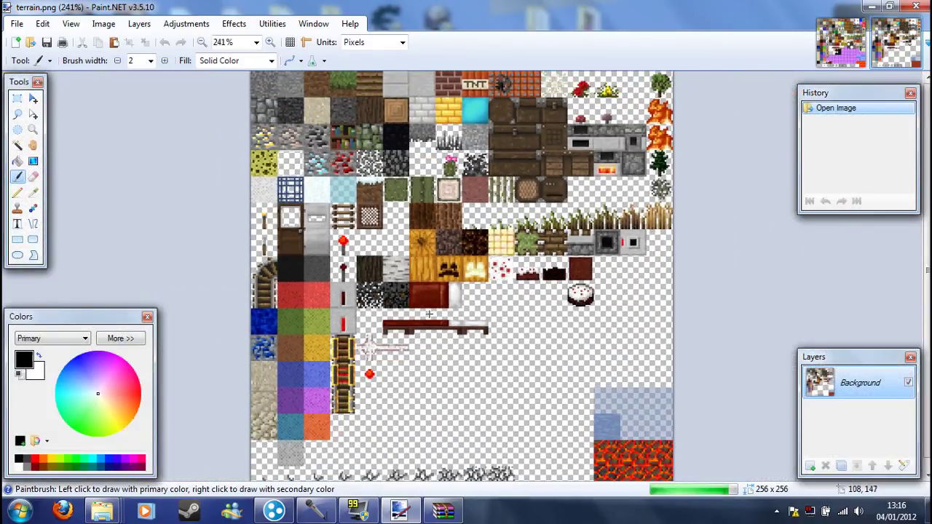
scroll(430, 314, "up", 5)
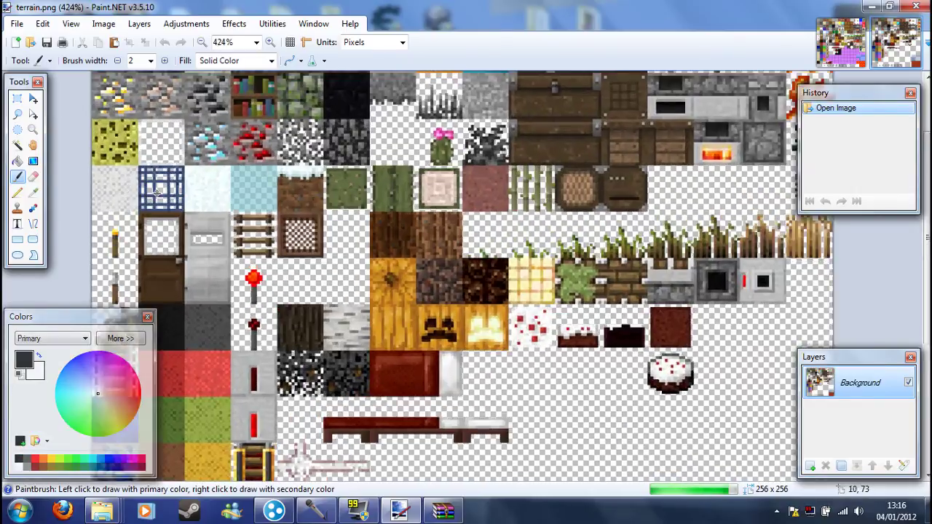
- Cut the 32x32 door tiles from the other pack's sheet and paste them at 16, 80 in the main sheet
scroll(472, 474, "left", 2)
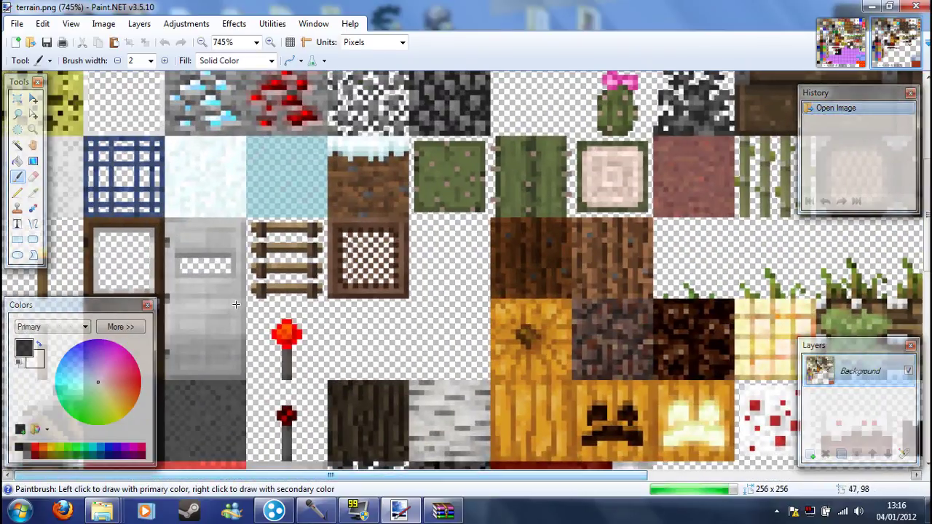
scroll(163, 282, "down", 2)
scroll(163, 282, "down", 2)
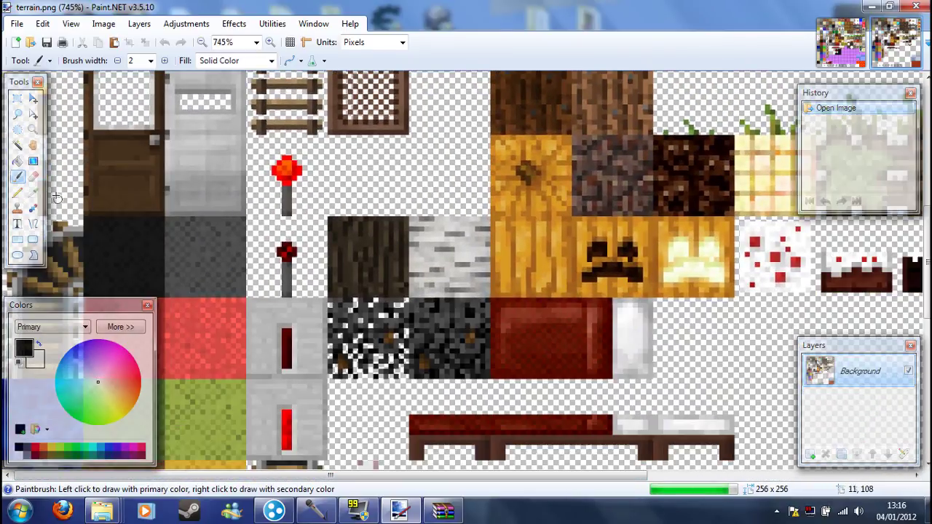
left_click(18, 102)
scroll(144, 145, "up", 2)
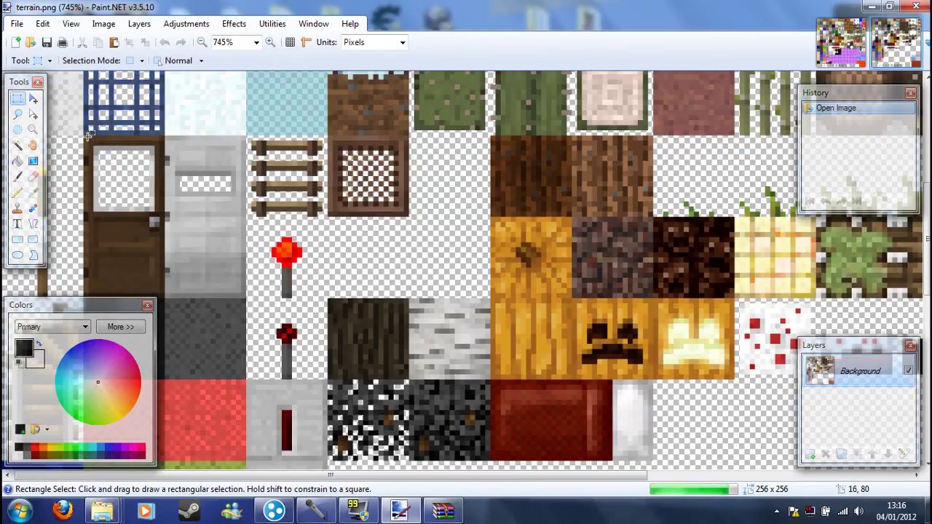
left_click_drag(83, 136, 247, 300)
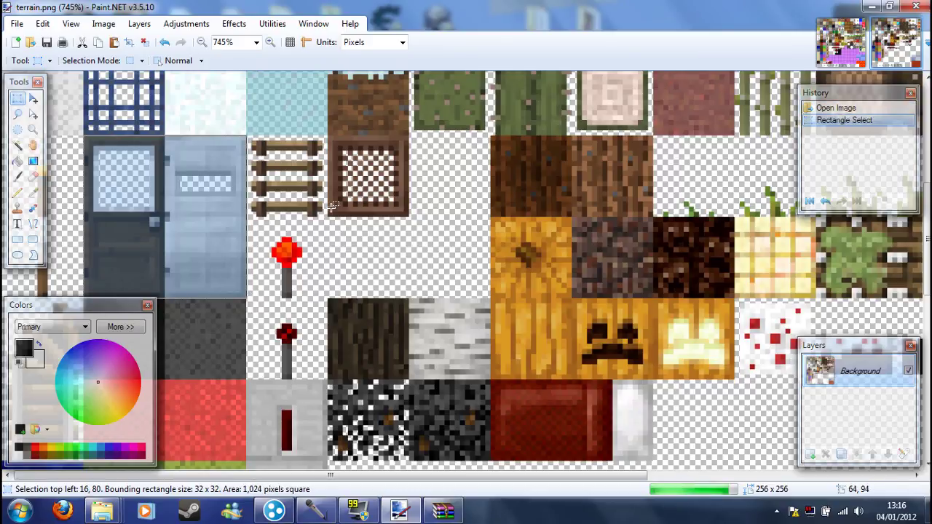
key("ctrl+x")
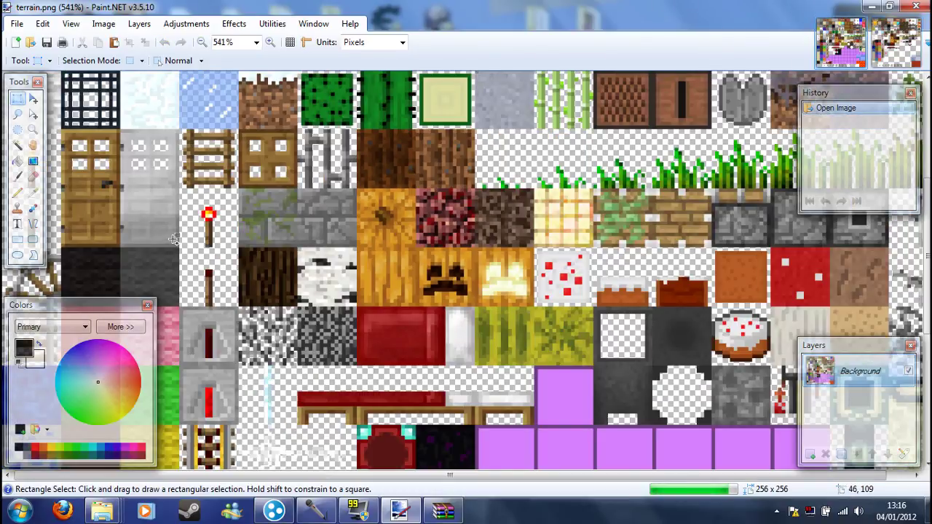
key("ctrl+v")
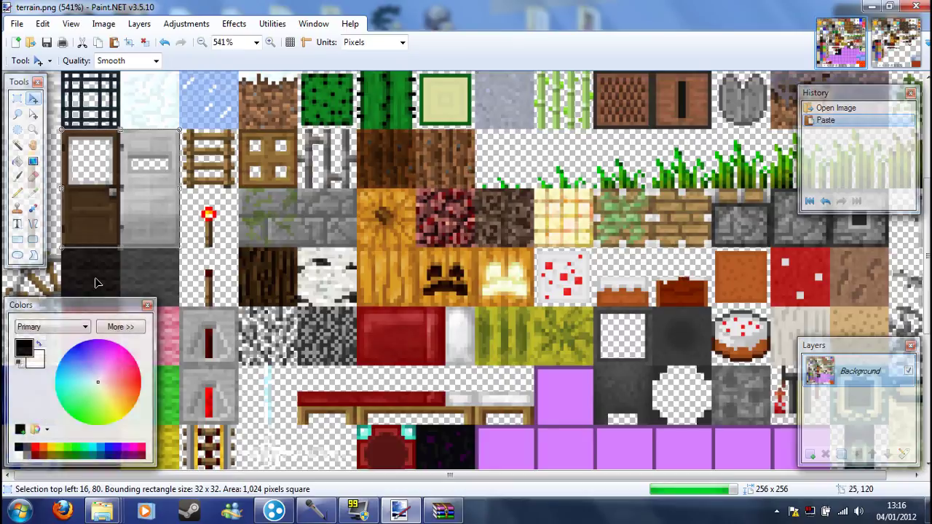
- Move the tools panel and scroll through the sheet to check the pasted doors
left_click_drag(19, 82, 18, 104)
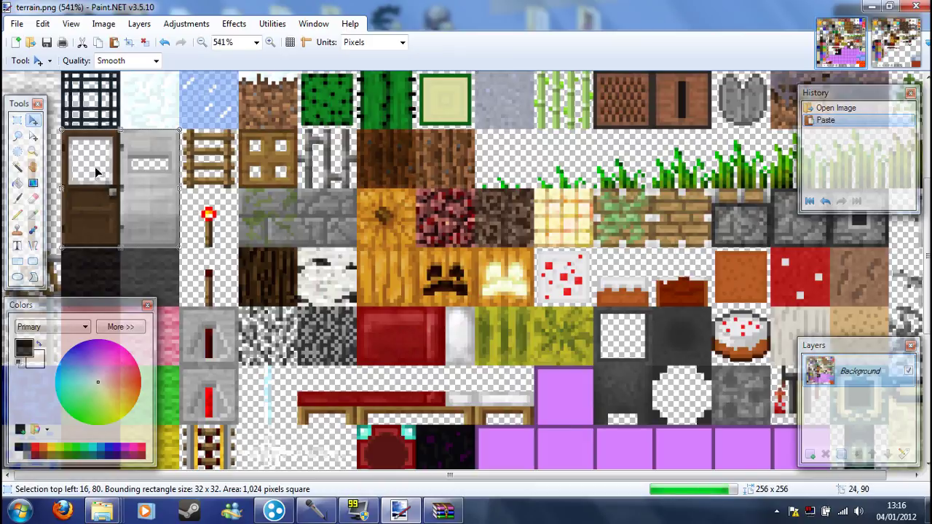
scroll(300, 244, "down", 6)
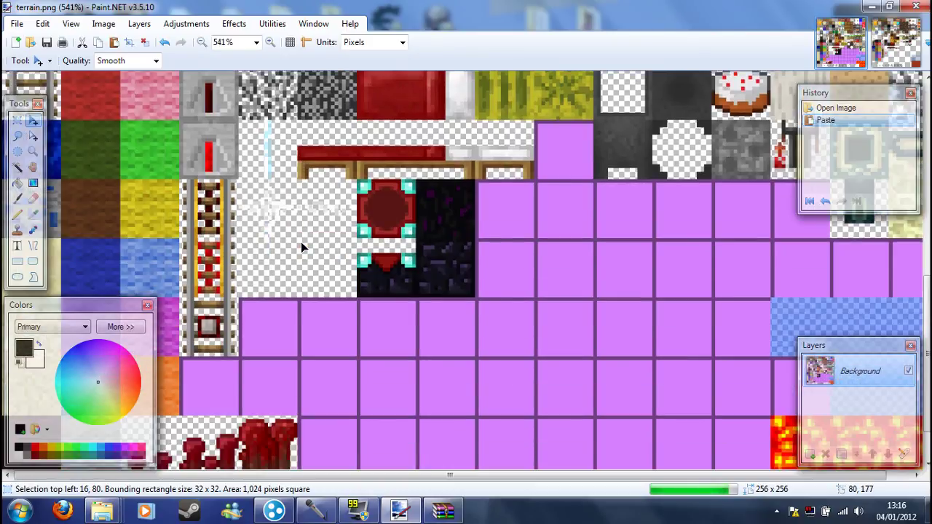
scroll(301, 242, "down", 2)
scroll(301, 242, "up", 12)
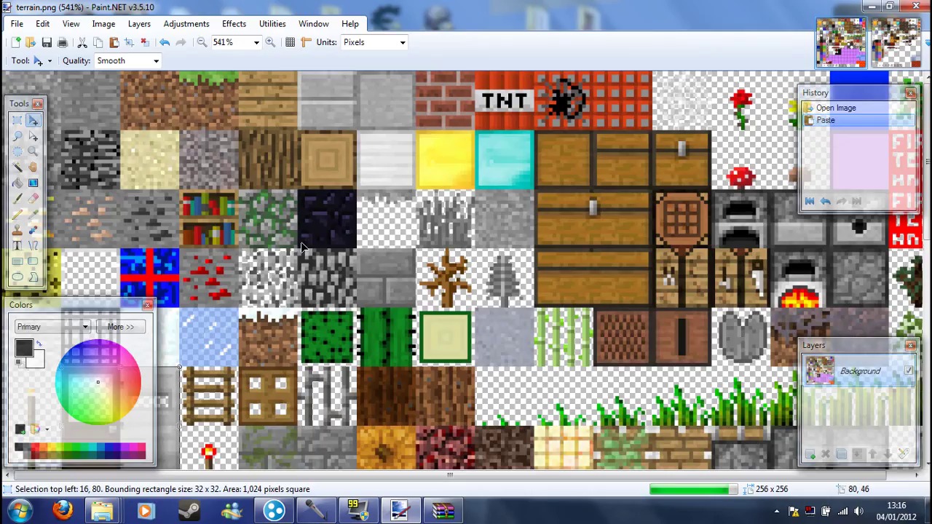
scroll(200, 246, "down", 4)
scroll(200, 245, "down", 2)
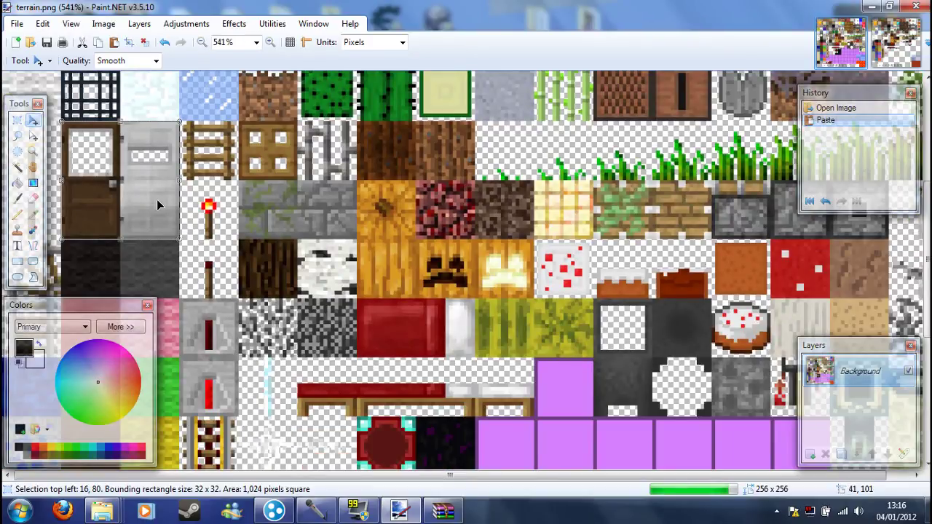
scroll(156, 204, "down", 5)
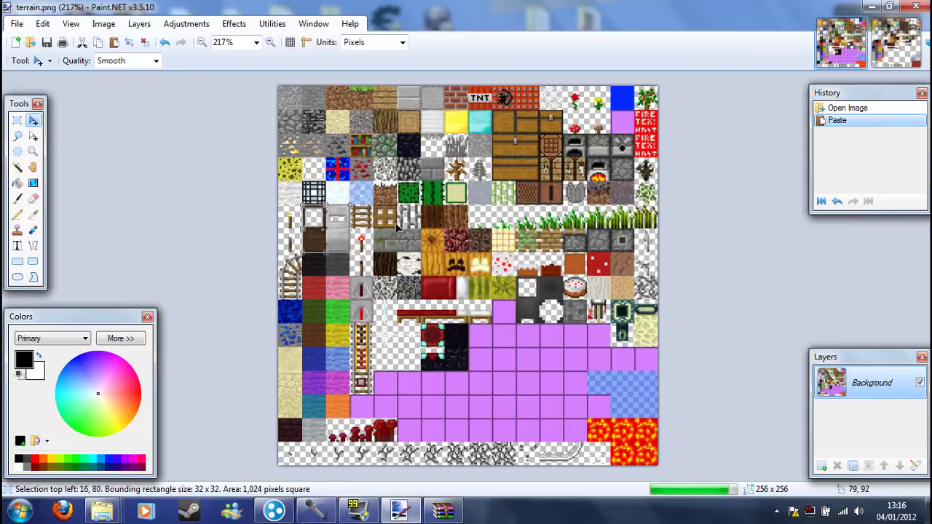
- Save the edited terrain sheet as PNG with the default settings, then close it
left_click(17, 23)
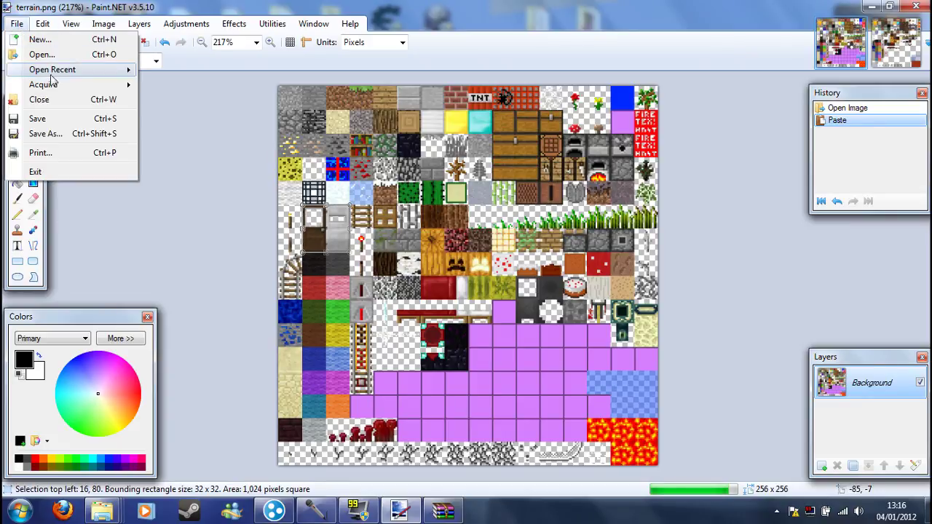
left_click(36, 119)
left_click(652, 364)
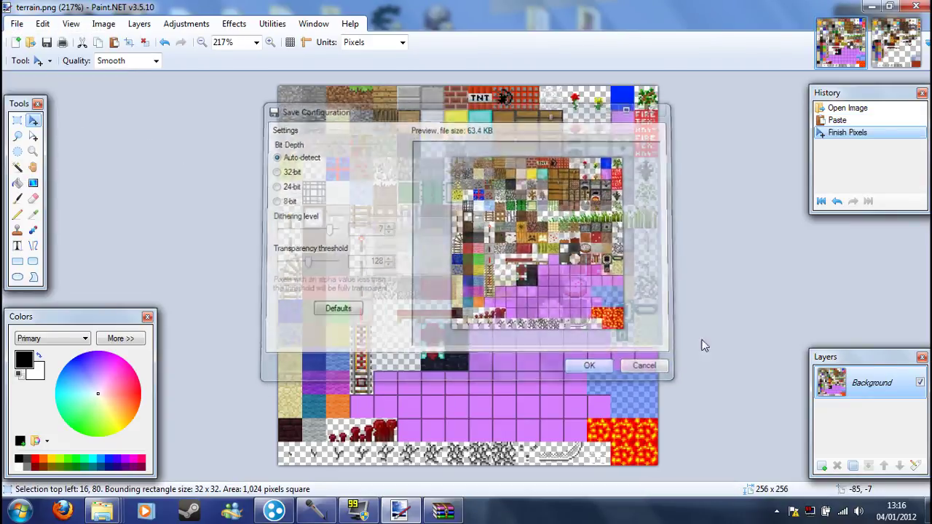
left_click(916, 6)
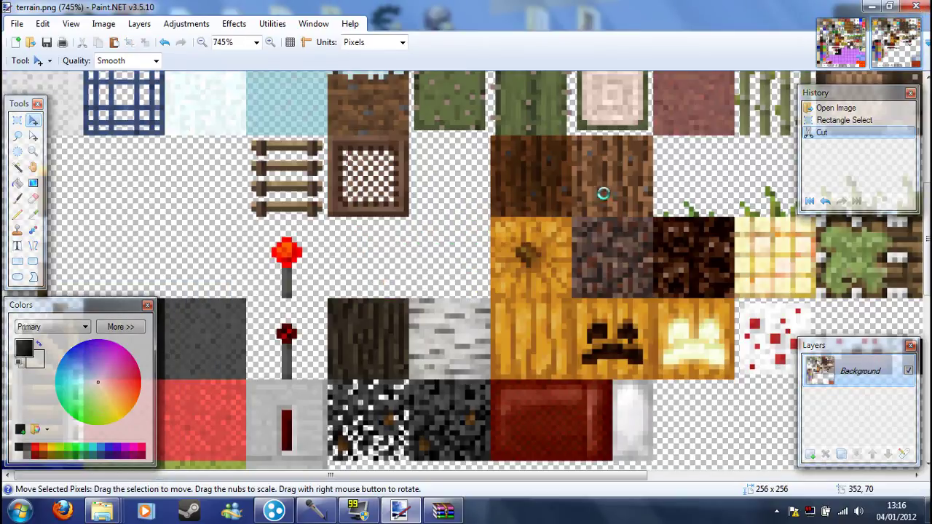
left_click(391, 303)
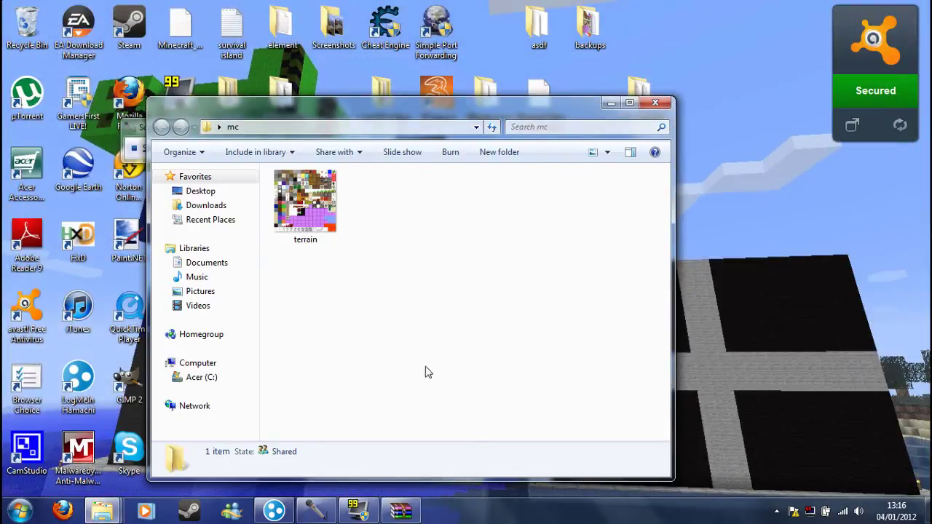
double_click(312, 236)
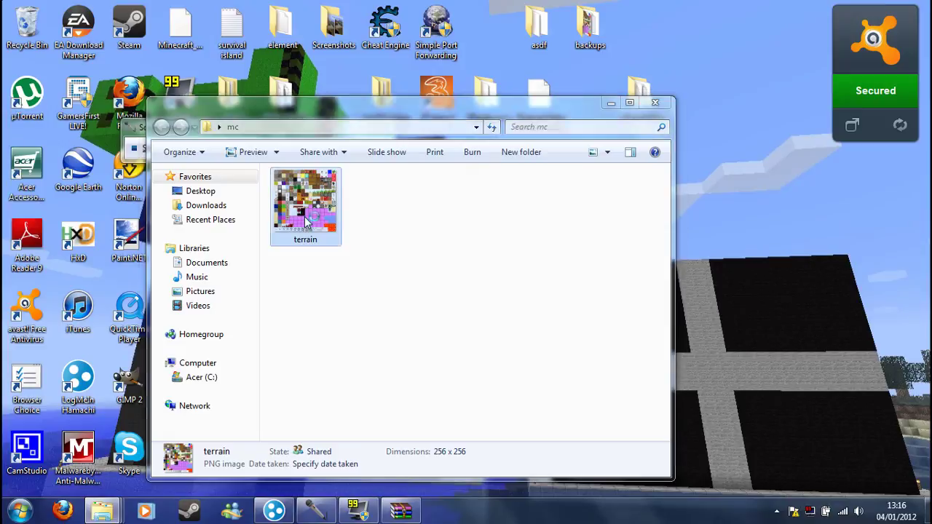
scroll(406, 233, "up", 1)
scroll(333, 218, "up", 3)
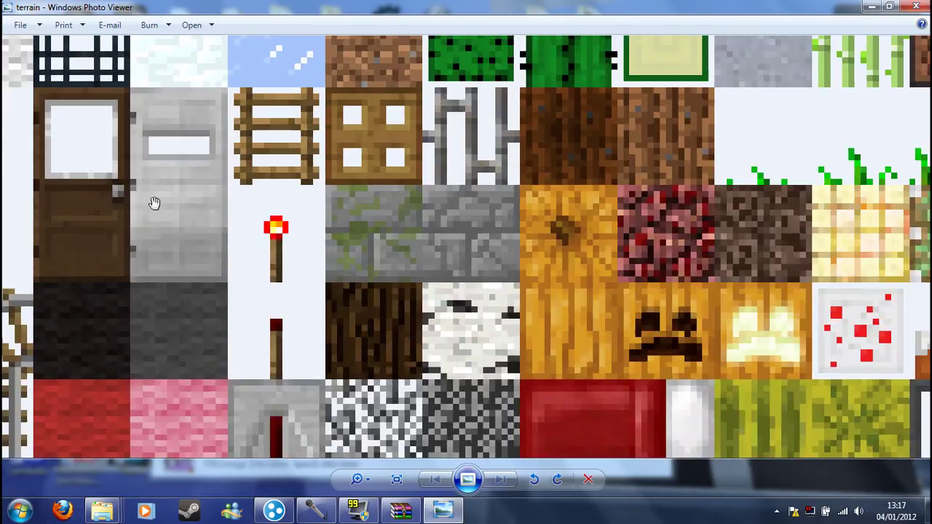
scroll(152, 201, "up", 2)
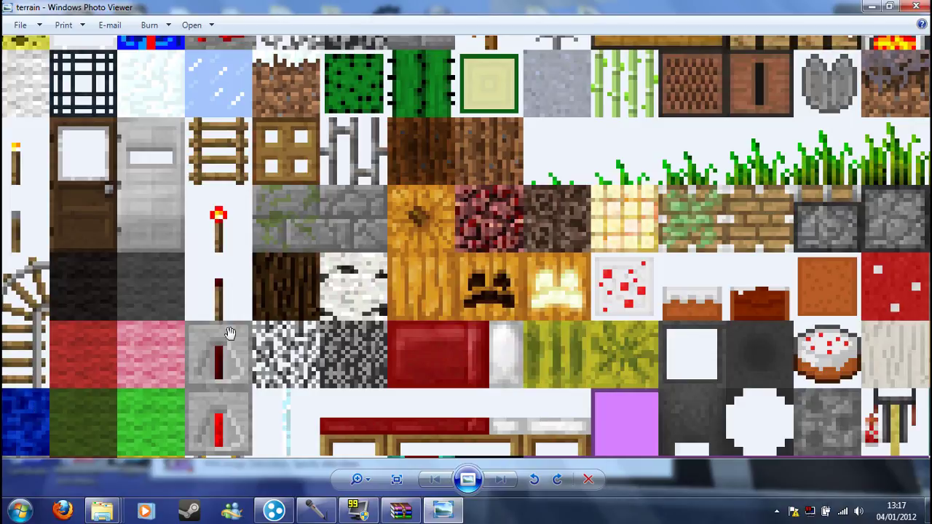
scroll(437, 285, "down", 3)
scroll(426, 282, "down", 2)
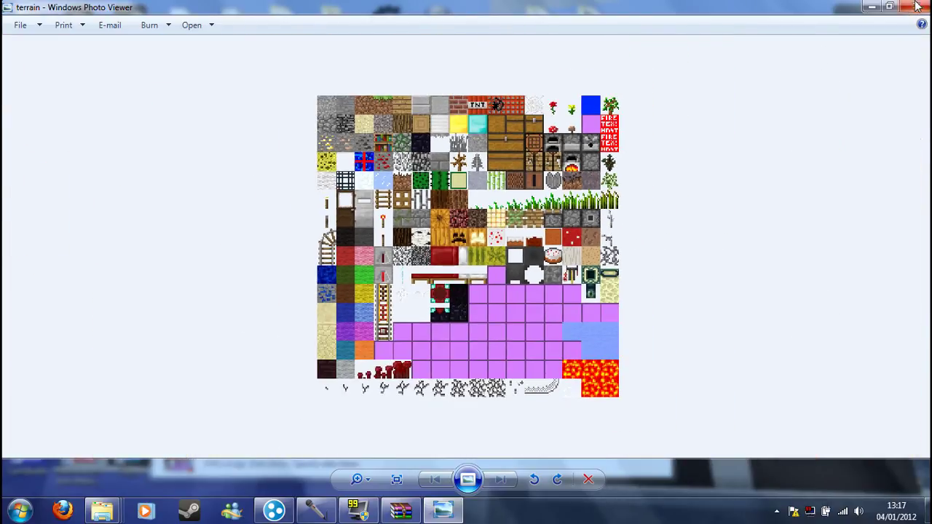
left_click(890, 6)
left_click(447, 8)
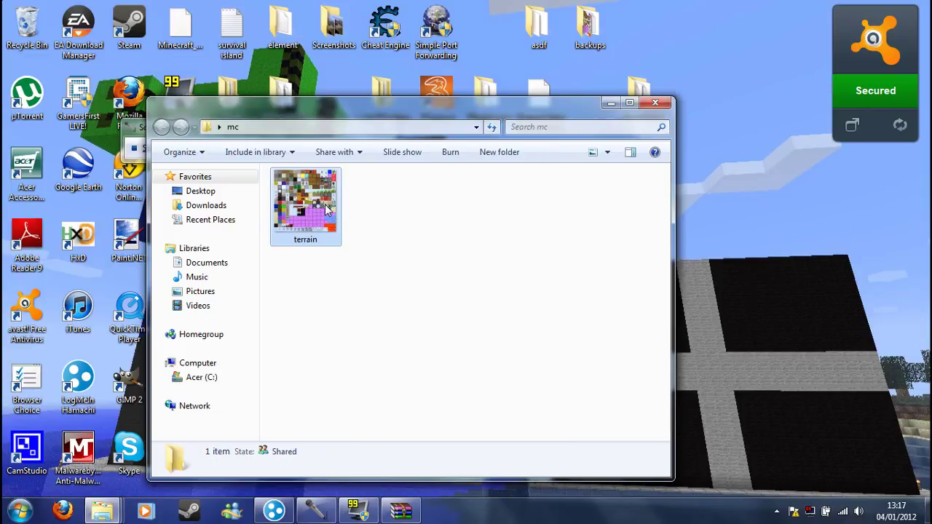
left_click(401, 510)
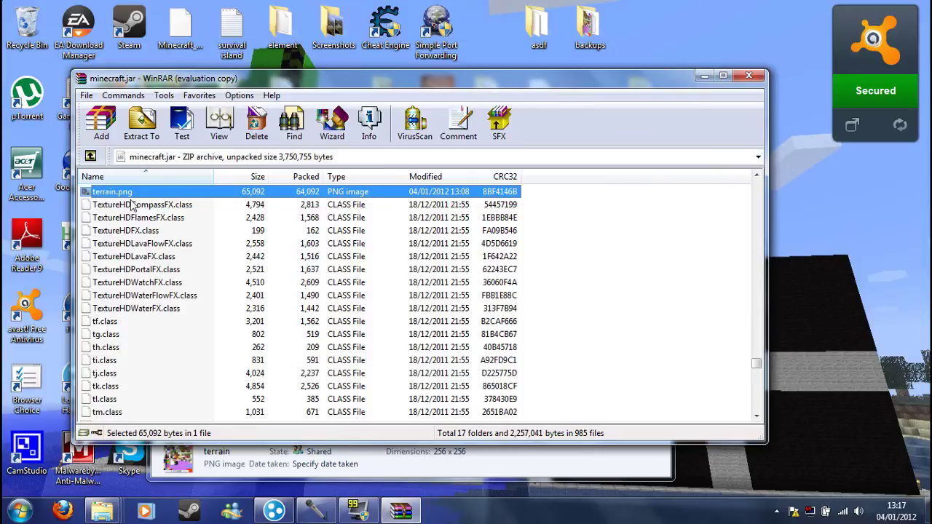
- Swap the old terrain.png in minecraft.jar for the edited 64,959-byte one, then close WinRAR and mc
key("Delete")
key("Return")
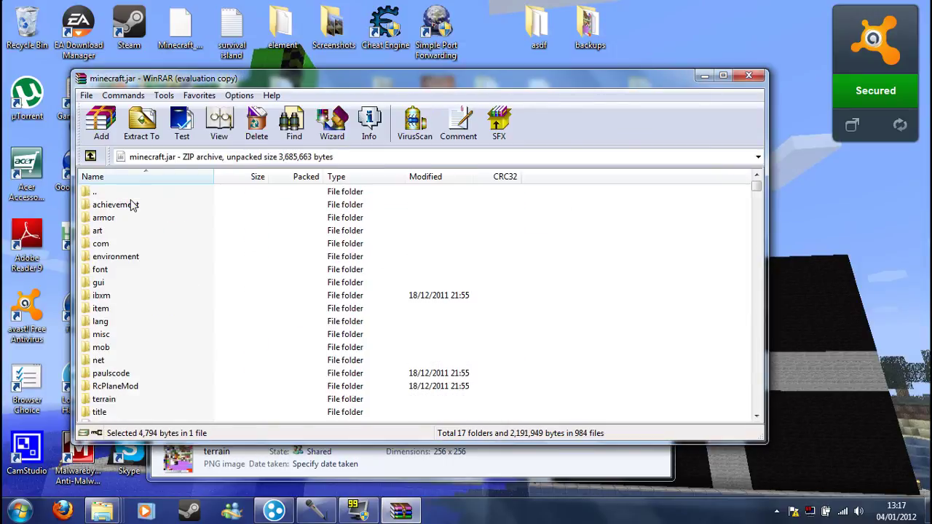
key("alt+a")
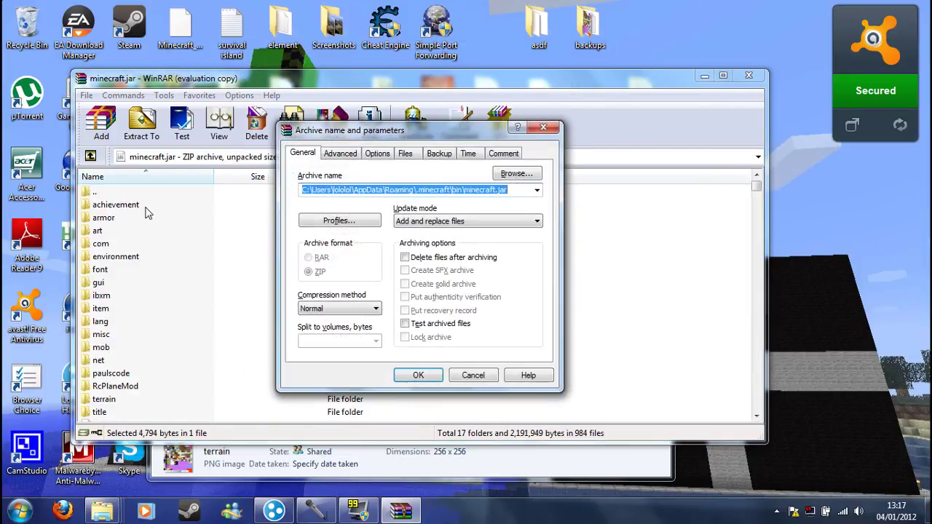
left_click(422, 377)
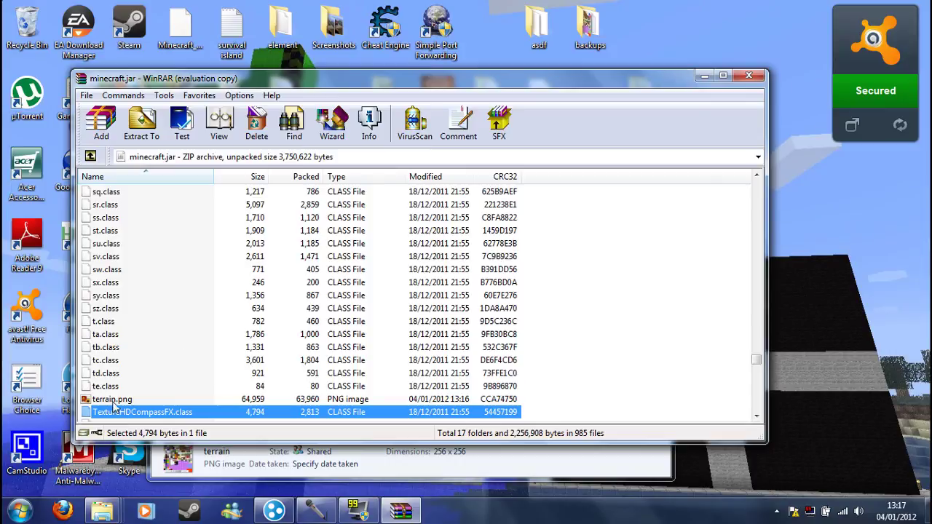
left_click(112, 401)
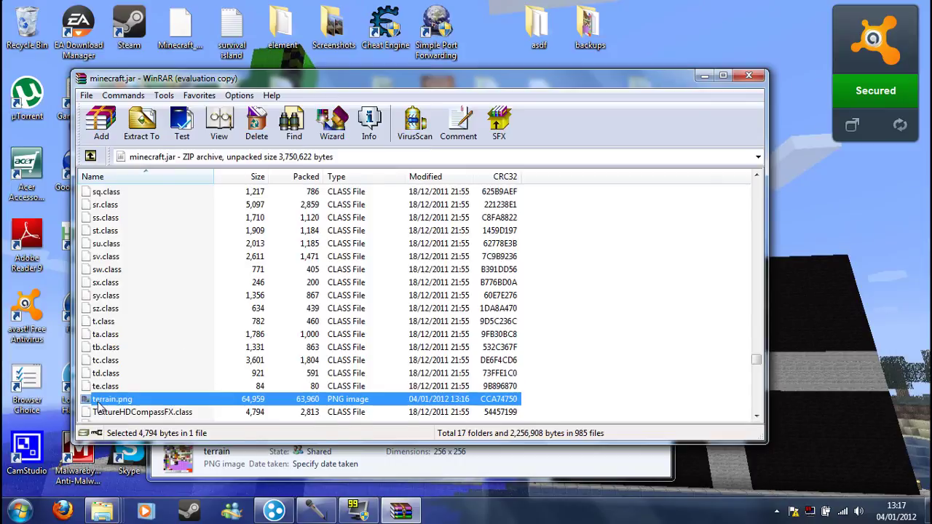
left_click(748, 75)
left_click(655, 107)
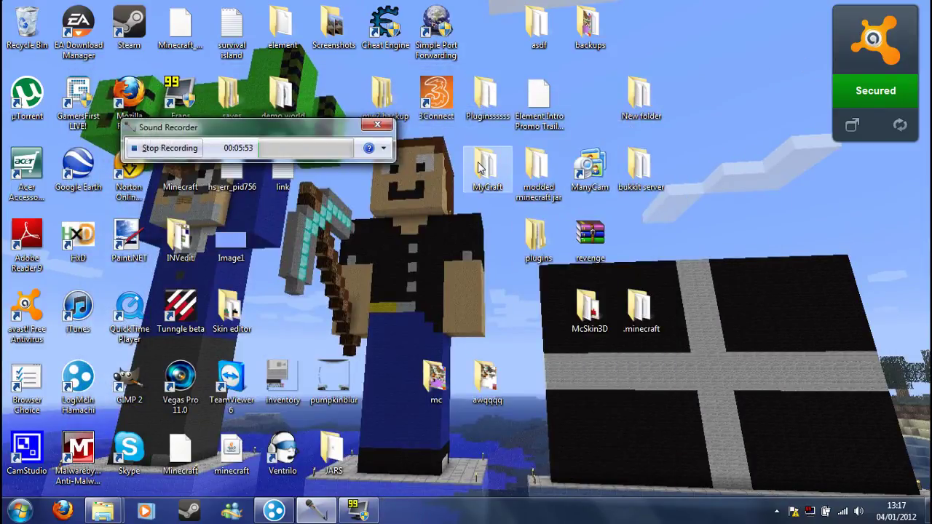
- Launch MyCraft from its folder, log in, and load the top singleplayer world
double_click(484, 166)
double_click(343, 154)
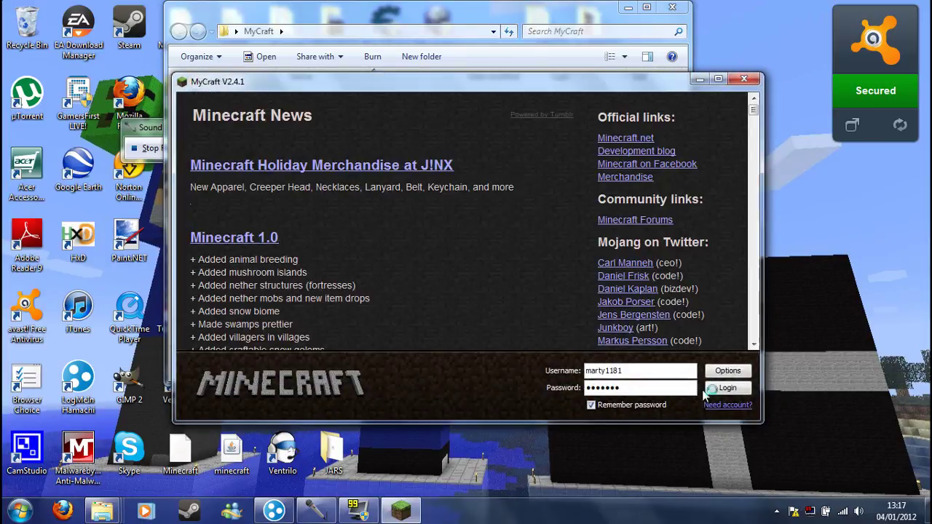
left_click(721, 388)
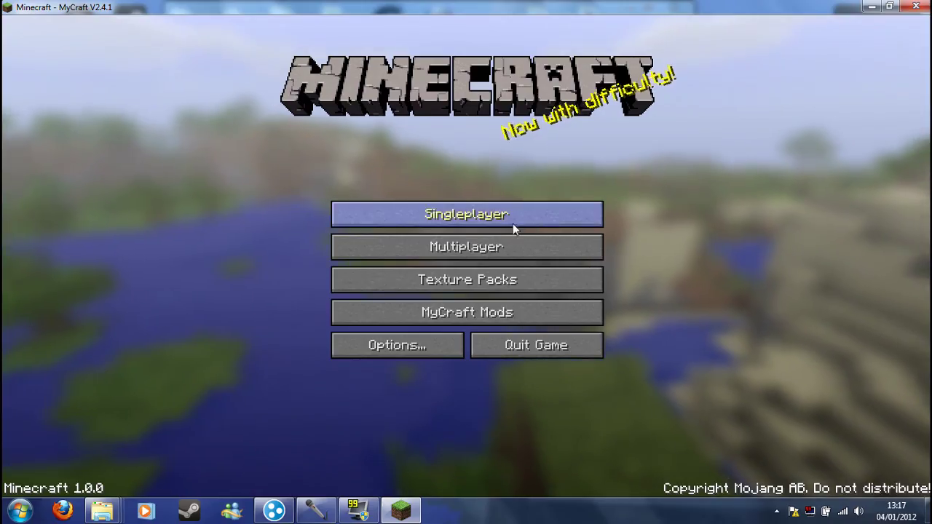
left_click(512, 223)
double_click(336, 98)
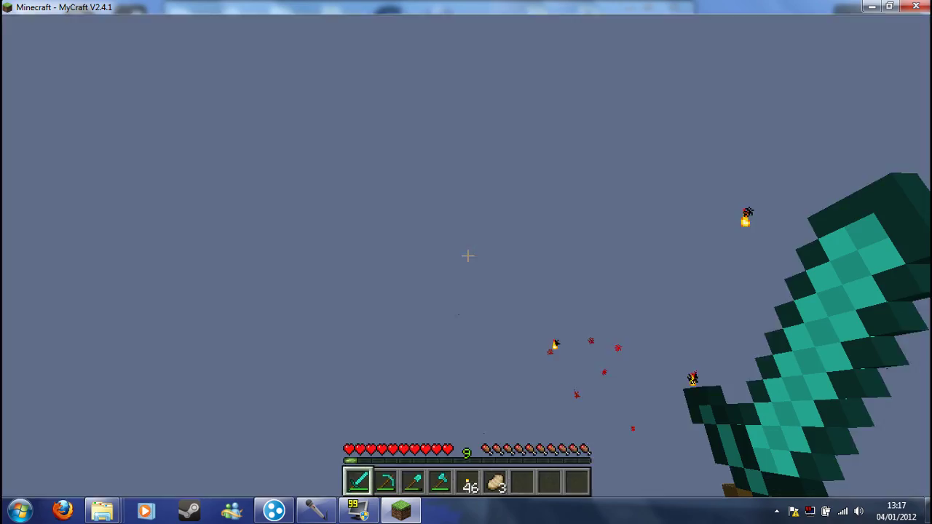
- Walk up to the wooden door, then open and close it to show its new texture
key("w")
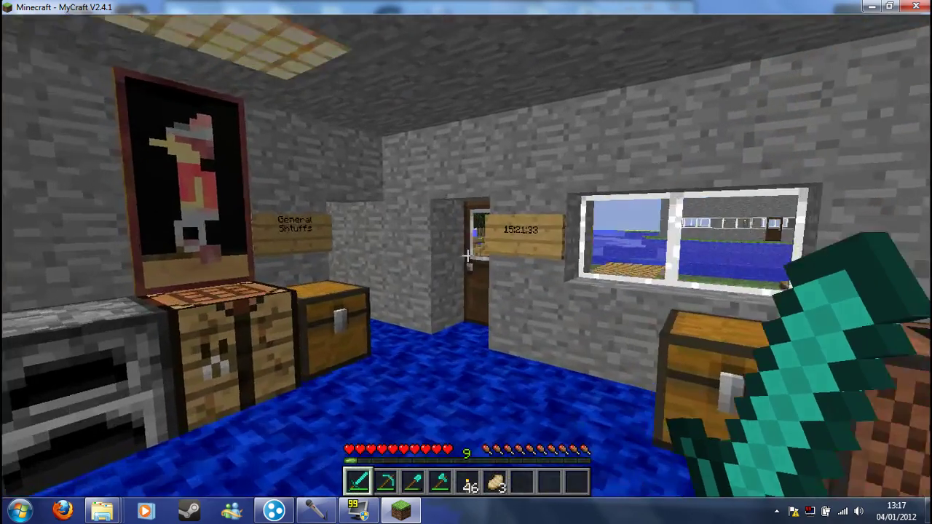
key("w")
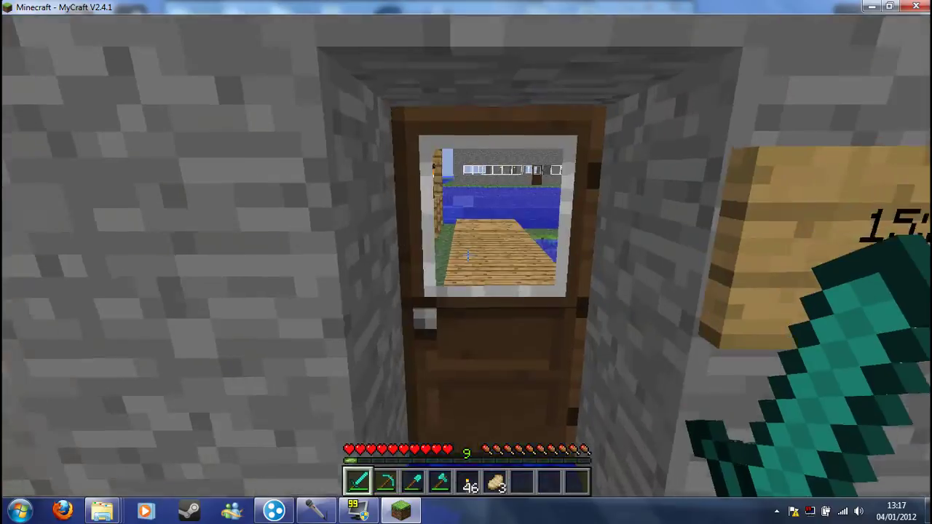
key("s")
right_click(467, 255)
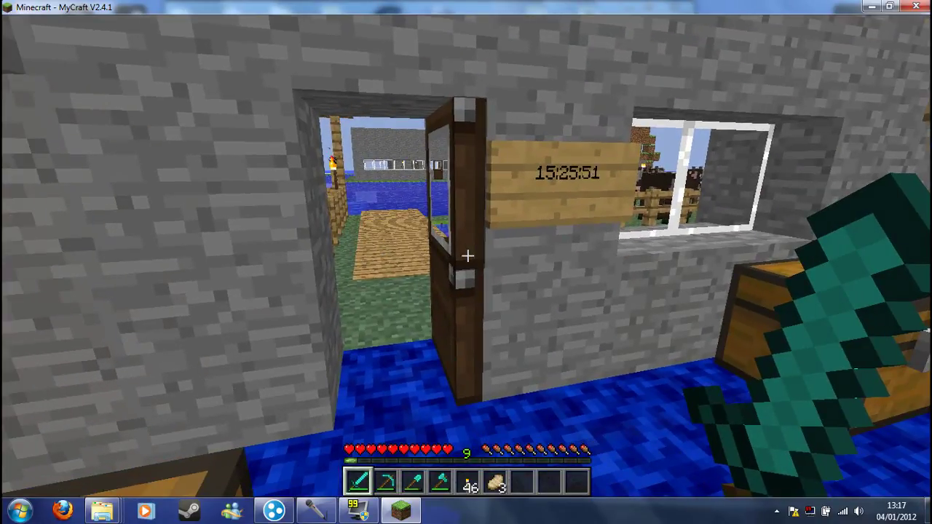
right_click(466, 257)
- Back away past the kitchen and General Shtuffs chest, then walk out the doorway into the yard
key("s")
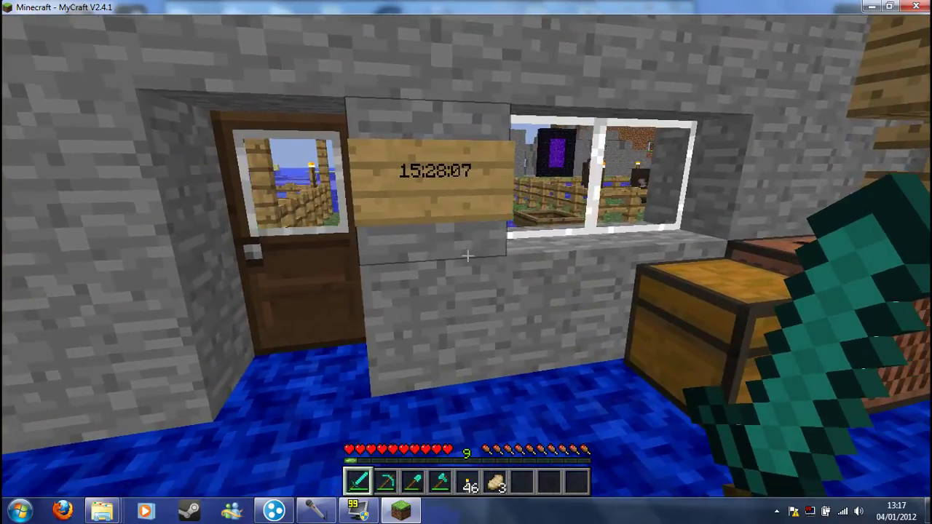
key("w")
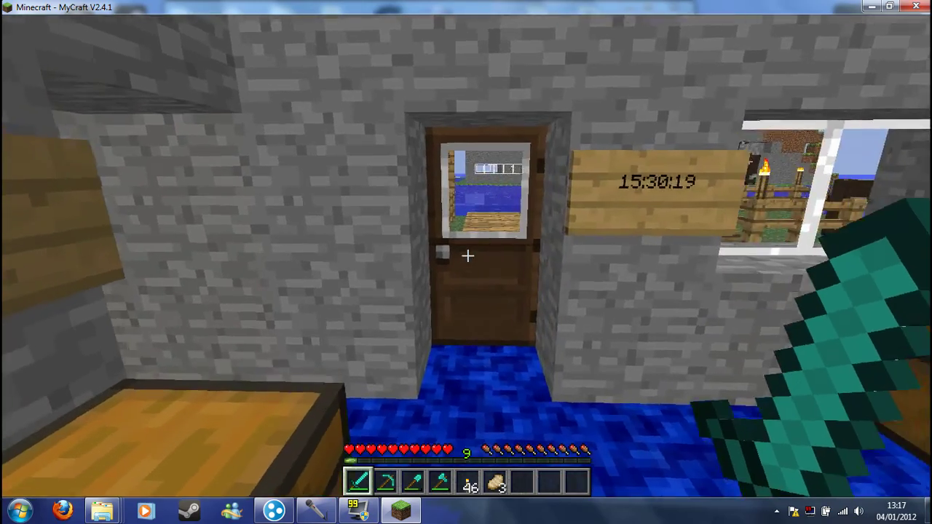
key("s")
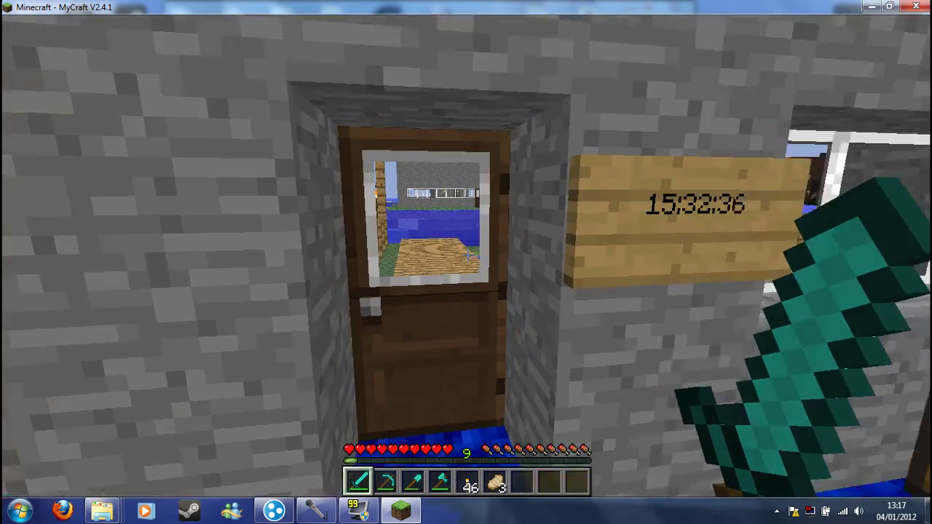
key("s")
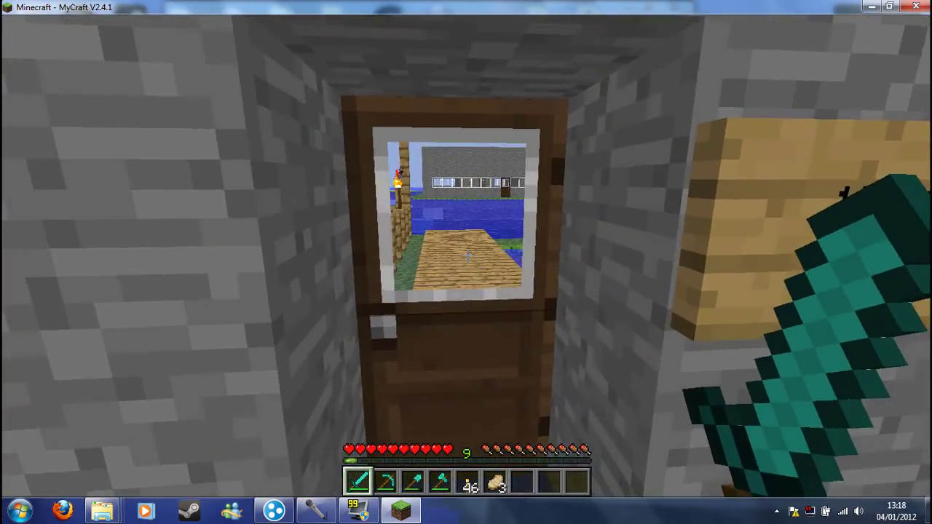
key("w")
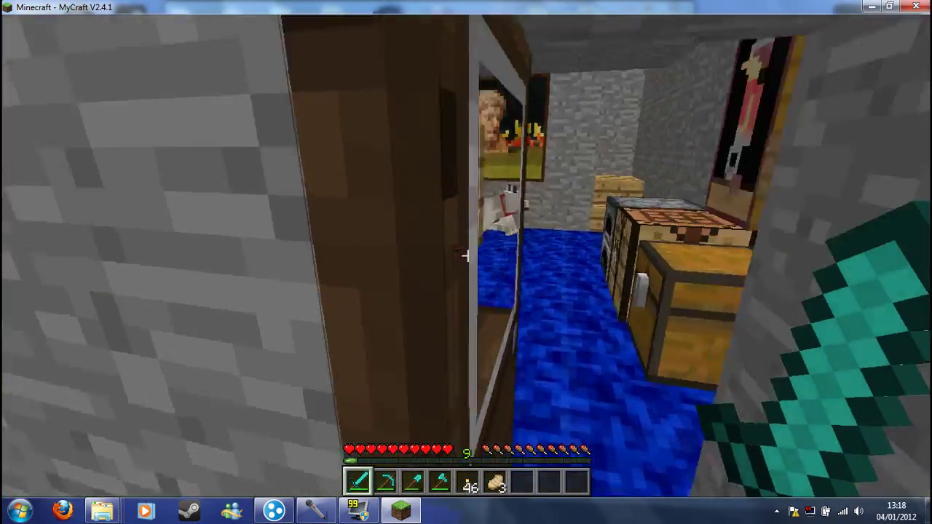
- Step back inside, shut the door, and back into the room
key("w")
right_click(466, 254)
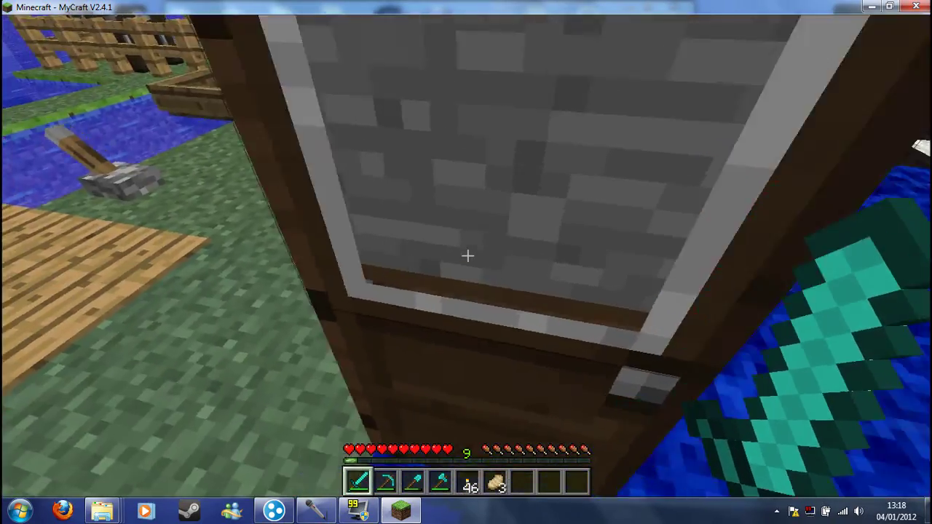
key("s")
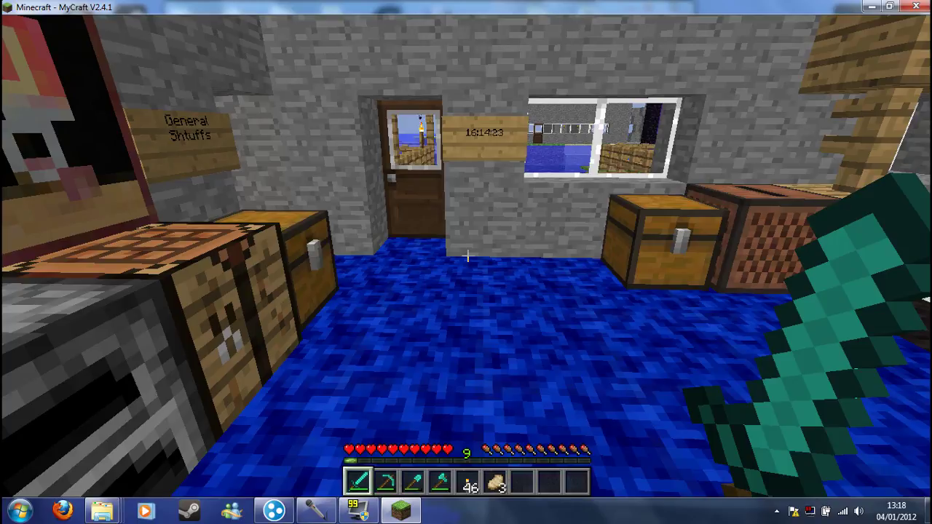
- Approach the door to view its glass window, then walk into the water-floored room
key("w")
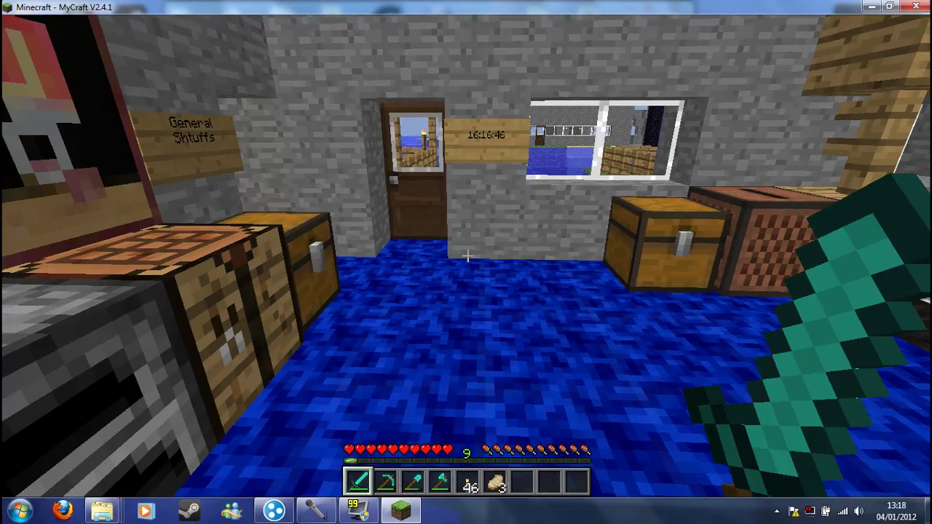
key("s")
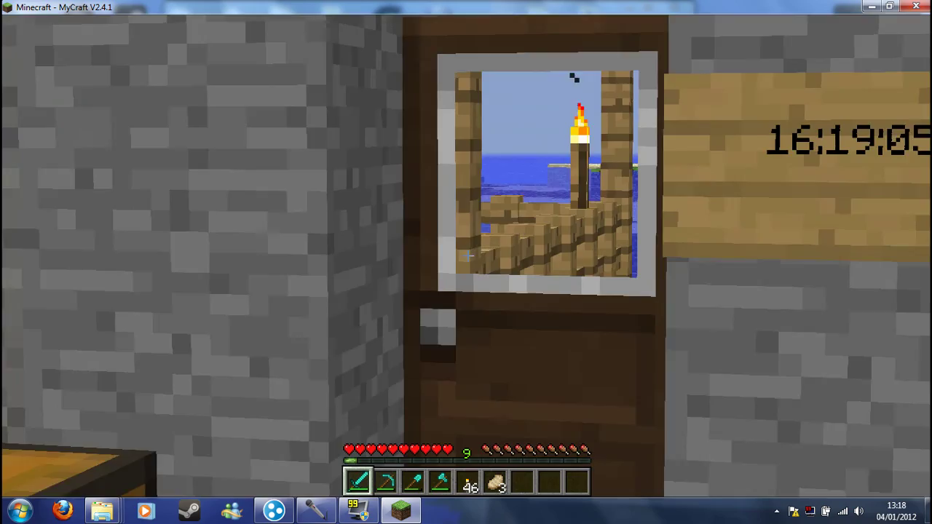
key("a")
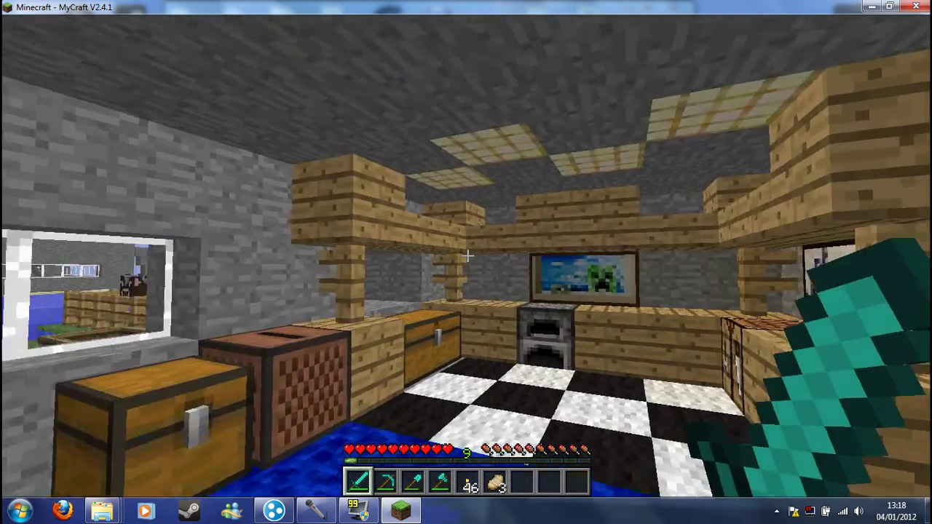
mouse_move(466, 255)
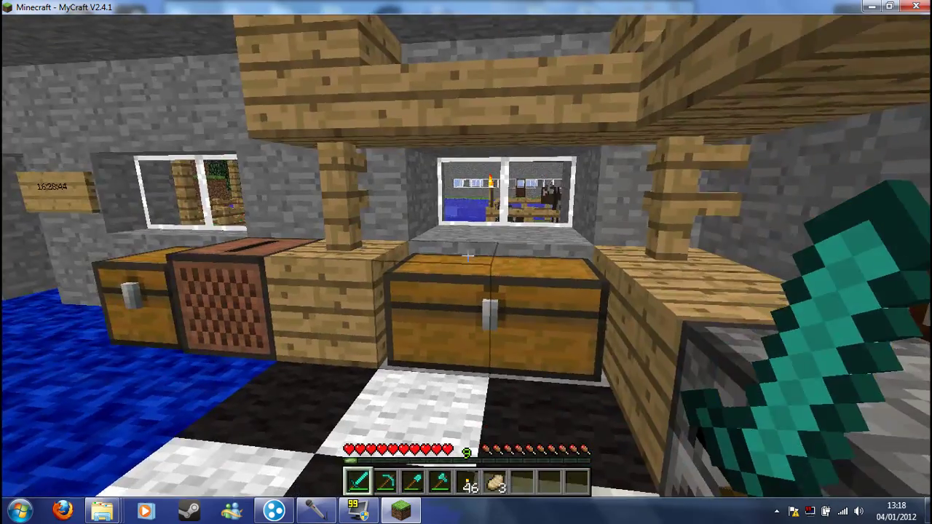
mouse_move(465, 254)
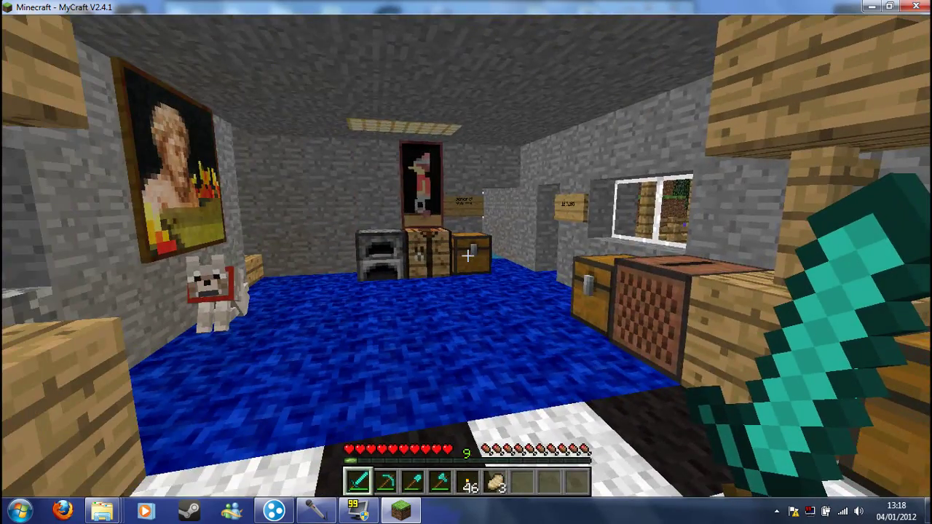
key("w")
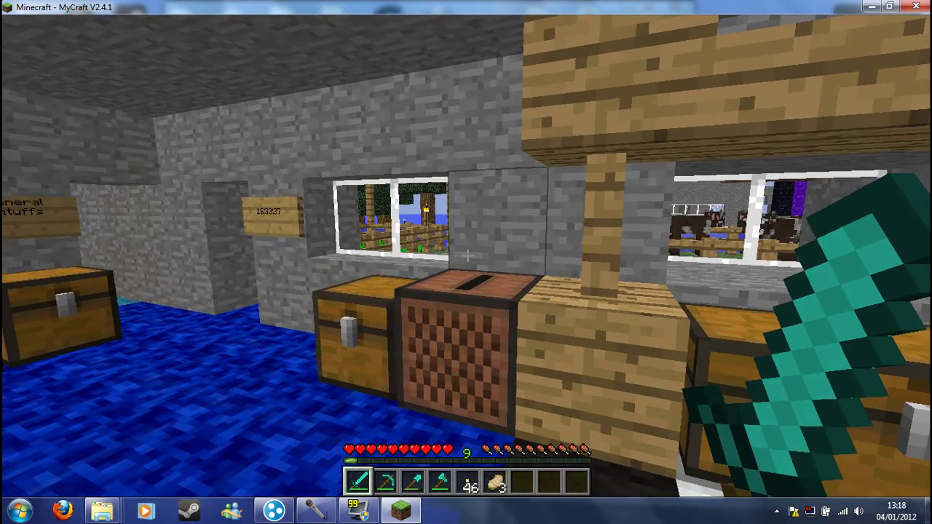